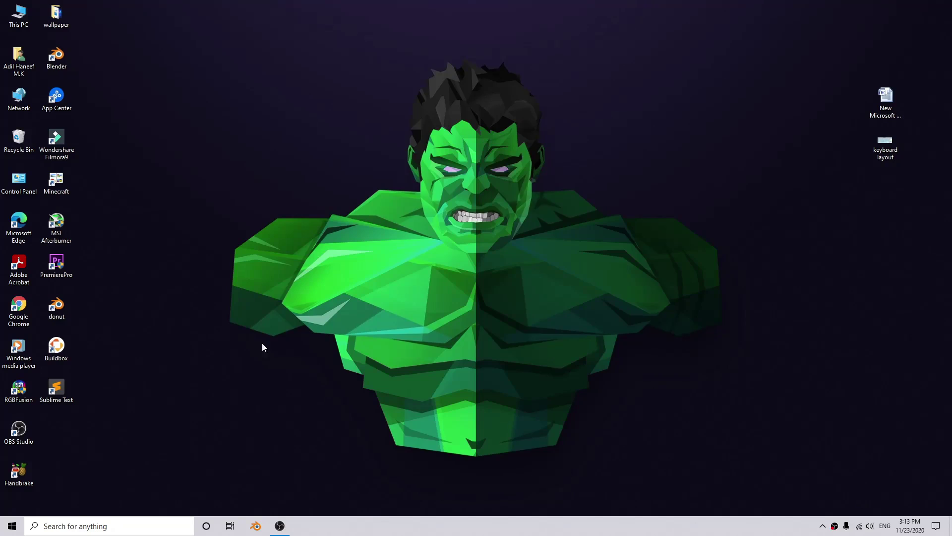
Launch Google Chrome maximized and search Google for 'renderforest'.
{"action": "left_click", "coordinate": [23, 311]}
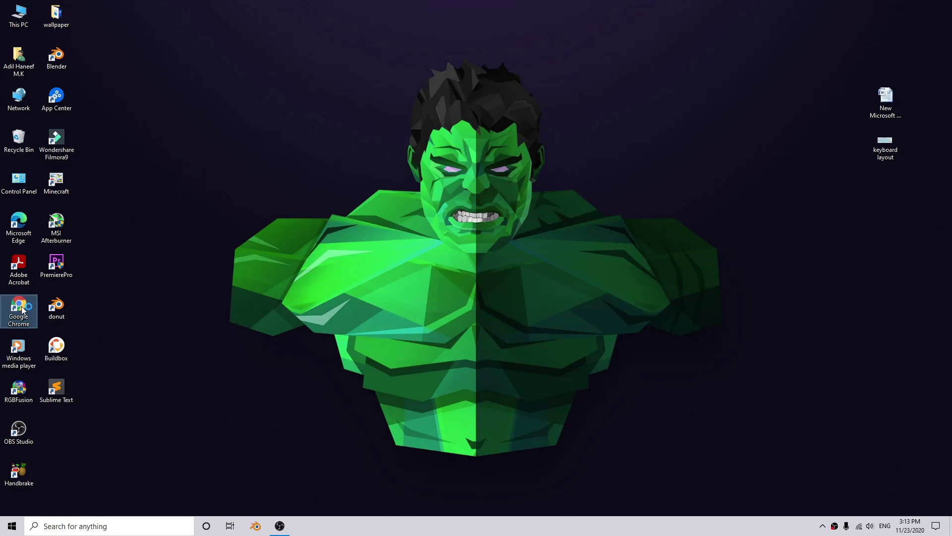
{"action": "double_click", "coordinate": [22, 310]}
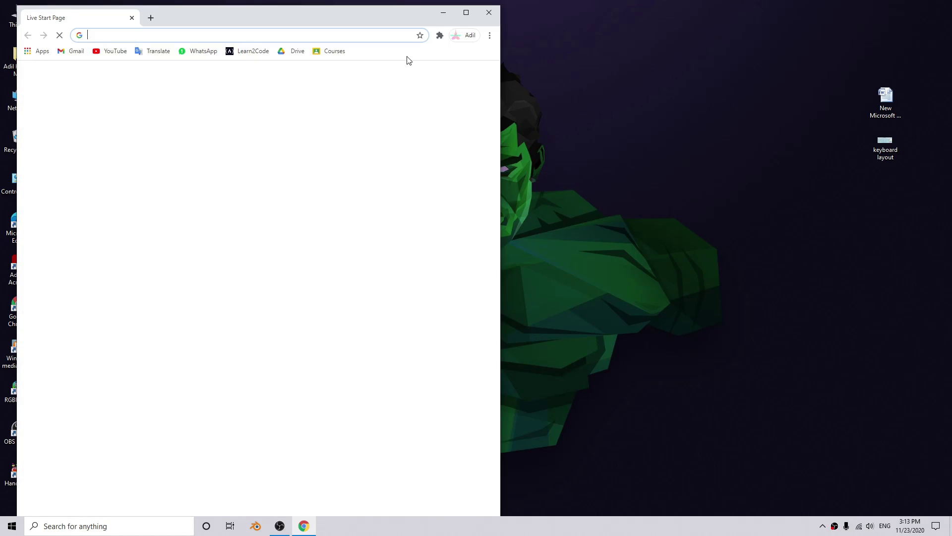
{"action": "left_click", "coordinate": [466, 11]}
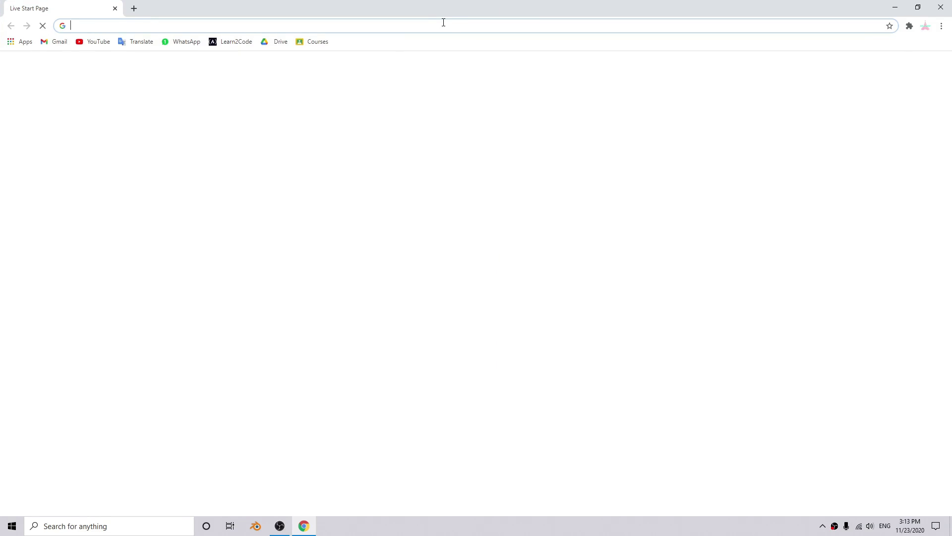
{"action": "type", "text": "r"}
{"action": "key", "text": "Return"}
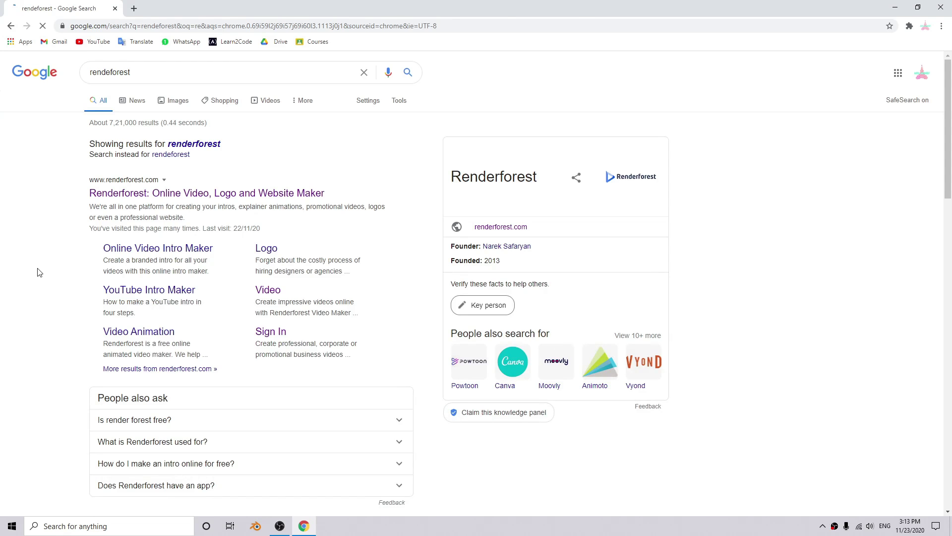
Open the Renderforest site's Create Video templates page and scroll through the available templates.
{"action": "left_click", "coordinate": [137, 198]}
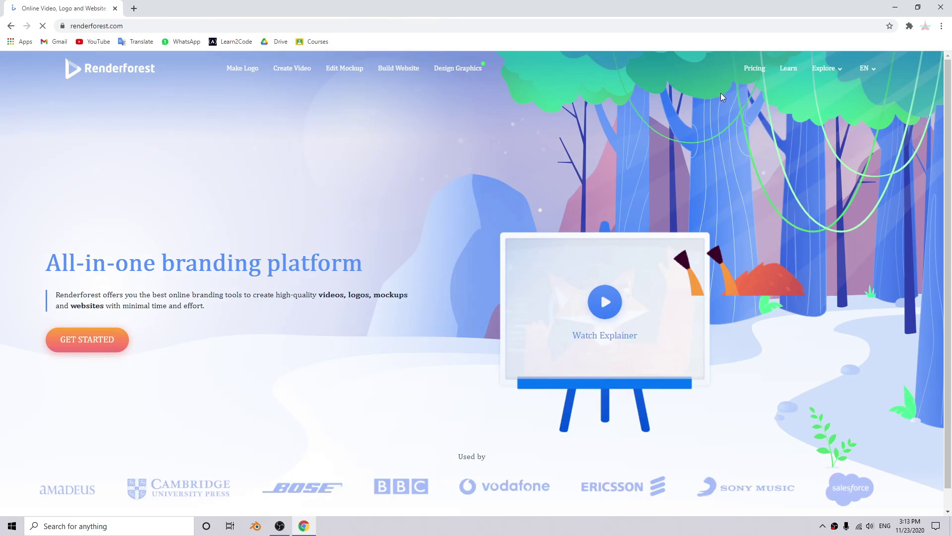
{"action": "left_click", "coordinate": [294, 68]}
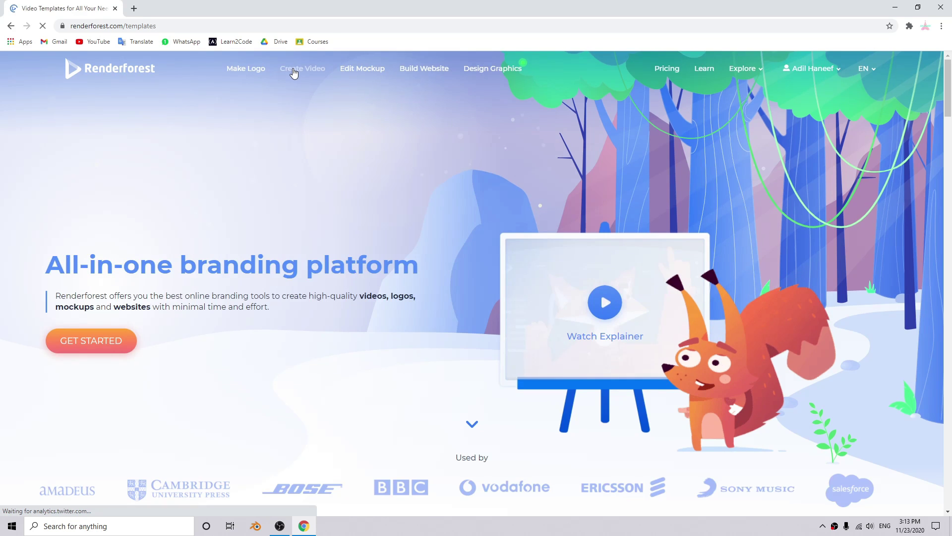
{"action": "scroll", "coordinate": [298, 368], "scroll_direction": "down", "scroll_amount": 5}
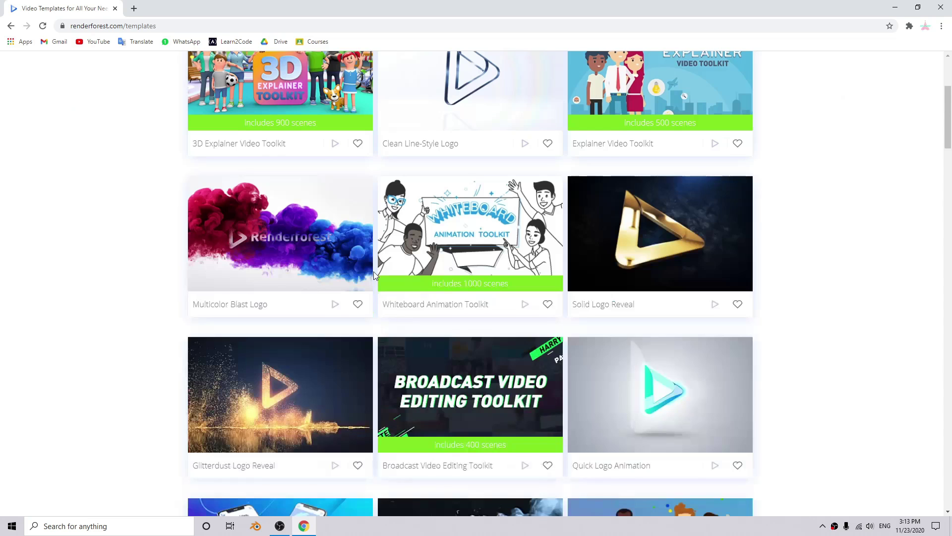
{"action": "scroll", "coordinate": [298, 368], "scroll_direction": "down", "scroll_amount": 3}
{"action": "scroll", "coordinate": [708, 379], "scroll_direction": "up", "scroll_amount": 8}
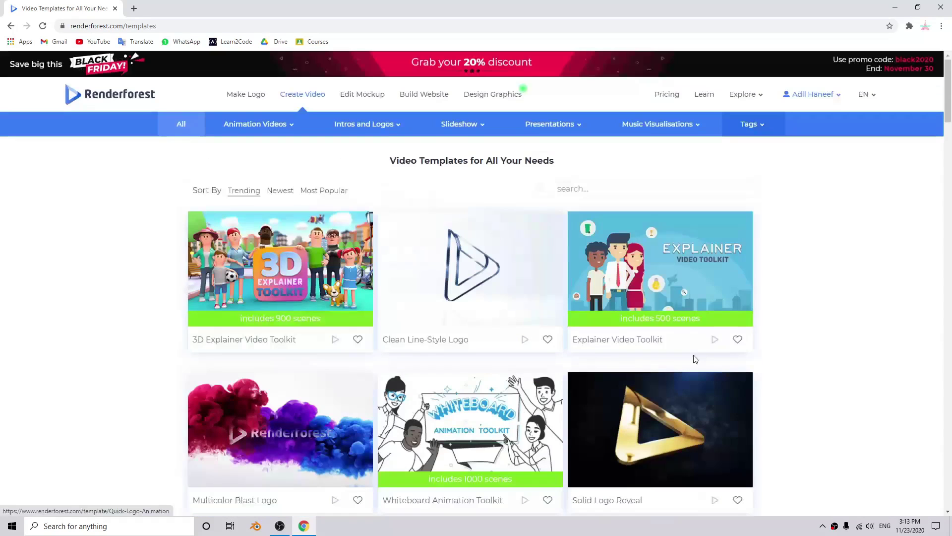
{"action": "scroll", "coordinate": [594, 366], "scroll_direction": "down", "scroll_amount": 6}
{"action": "scroll", "coordinate": [439, 341], "scroll_direction": "down", "scroll_amount": 8}
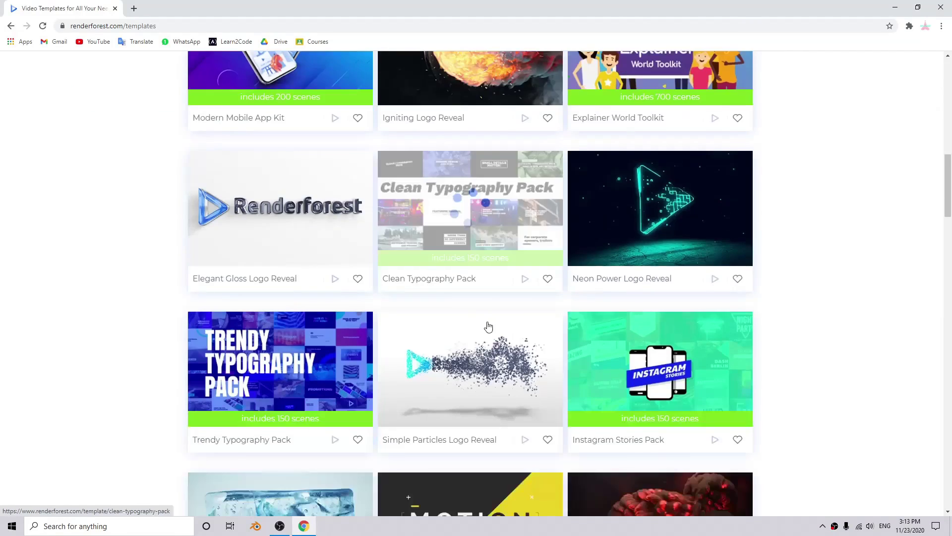
{"action": "scroll", "coordinate": [525, 323], "scroll_direction": "up", "scroll_amount": 2}
{"action": "scroll", "coordinate": [525, 323], "scroll_direction": "up", "scroll_amount": 6}
{"action": "scroll", "coordinate": [525, 323], "scroll_direction": "up", "scroll_amount": 6}
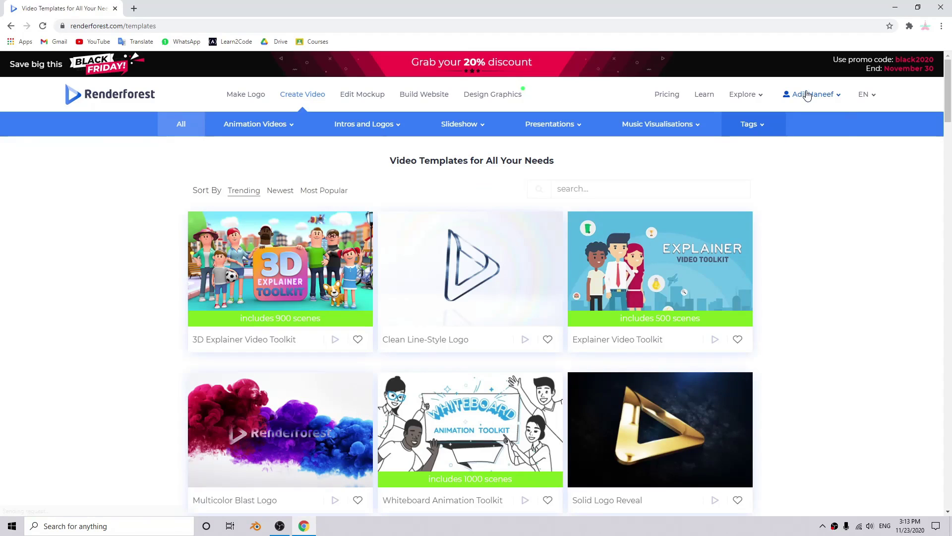
{"action": "mouse_move", "coordinate": [806, 94]}
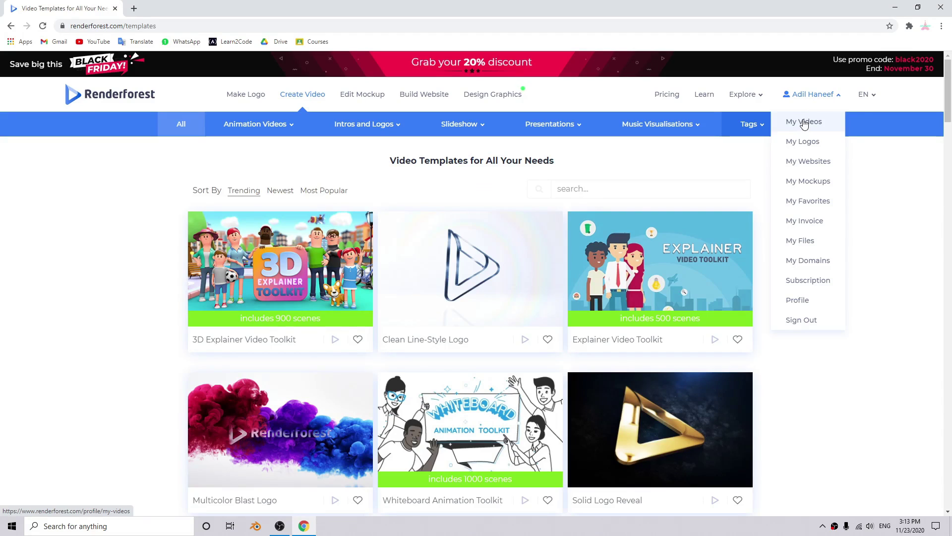
Download the High-Tech Logo Reveal project from My Videos and copy its title.
{"action": "left_click", "coordinate": [804, 123]}
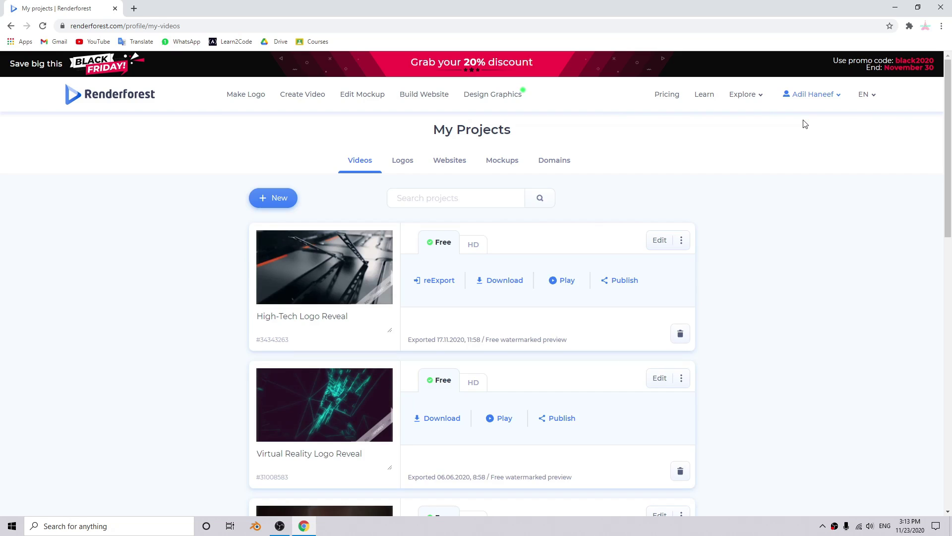
{"action": "left_click", "coordinate": [502, 287]}
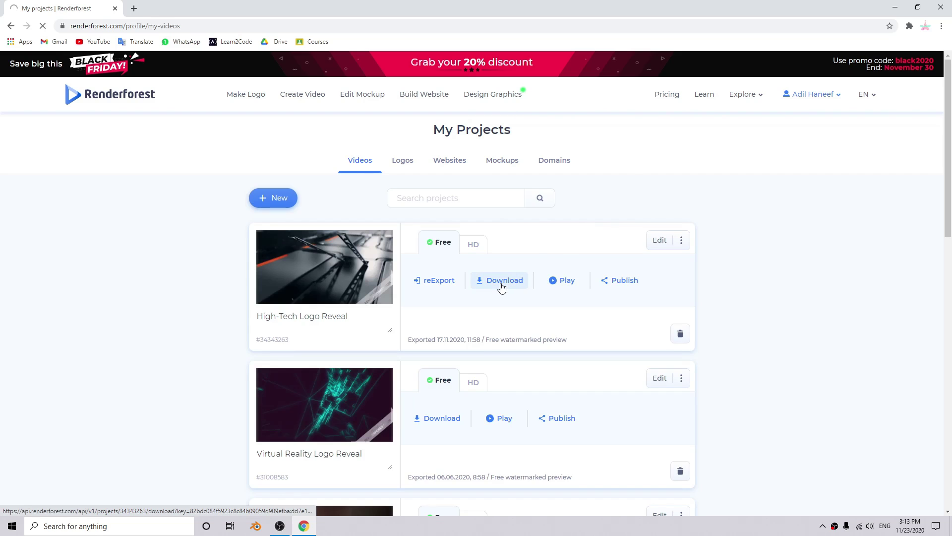
{"action": "left_click", "coordinate": [347, 318]}
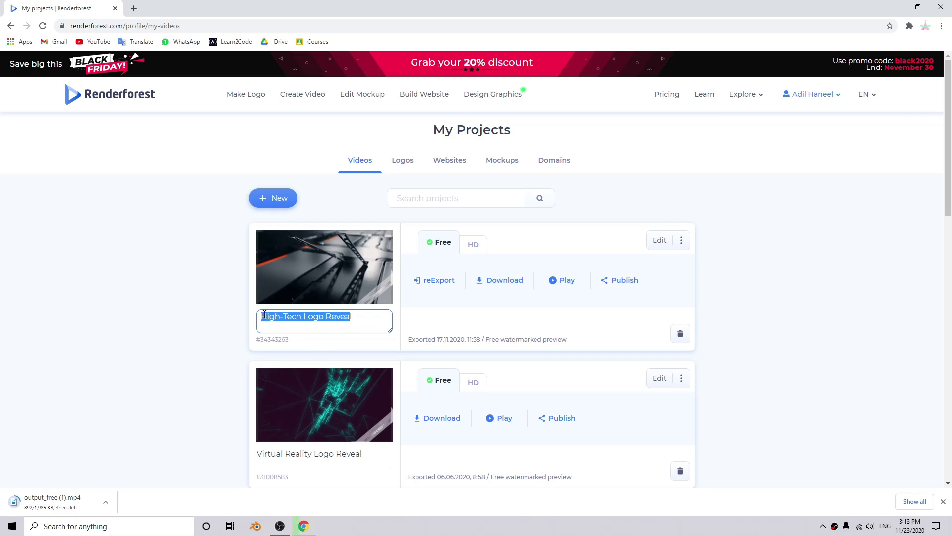
{"action": "left_click", "coordinate": [356, 317]}
{"action": "double_click", "coordinate": [332, 318]}
{"action": "left_click_drag", "start_coordinate": [333, 318], "coordinate": [264, 315]}
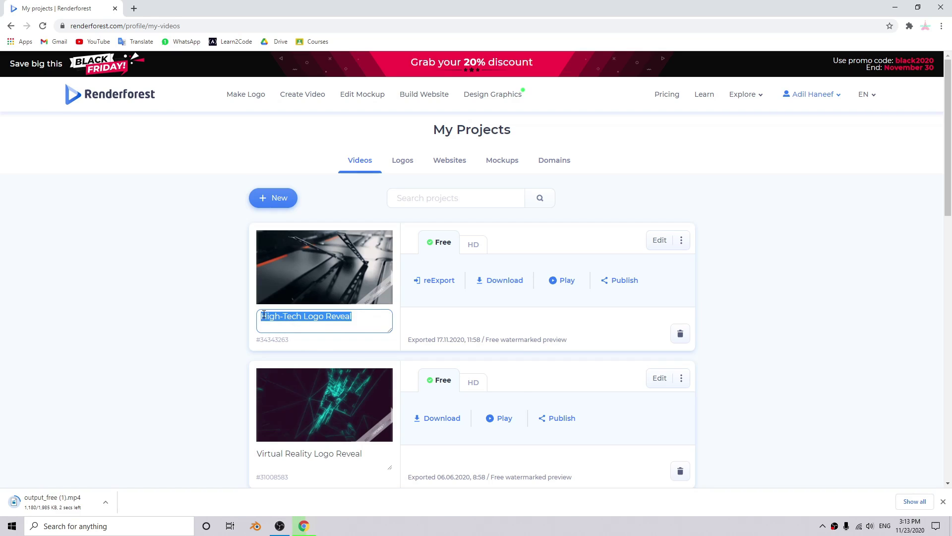
{"action": "right_click", "coordinate": [338, 316]}
{"action": "left_click", "coordinate": [362, 352]}
Go to vimeo.com in a new browser tab.
{"action": "left_click", "coordinate": [133, 9]}
{"action": "type", "text": "vimeo"}
{"action": "key", "text": "Return"}
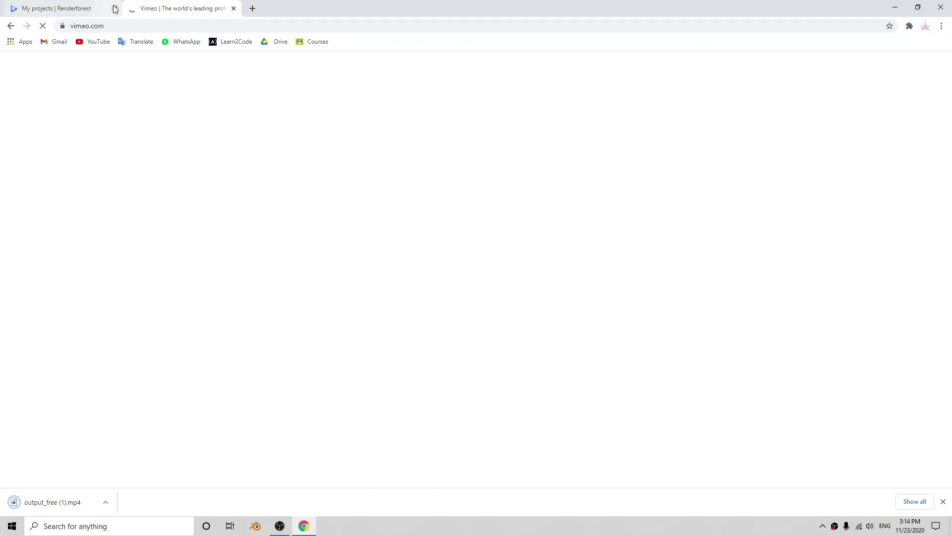
Close the Renderforest tab and search Vimeo for 'High-Tech Logo Reveal'.
{"action": "left_click", "coordinate": [115, 9]}
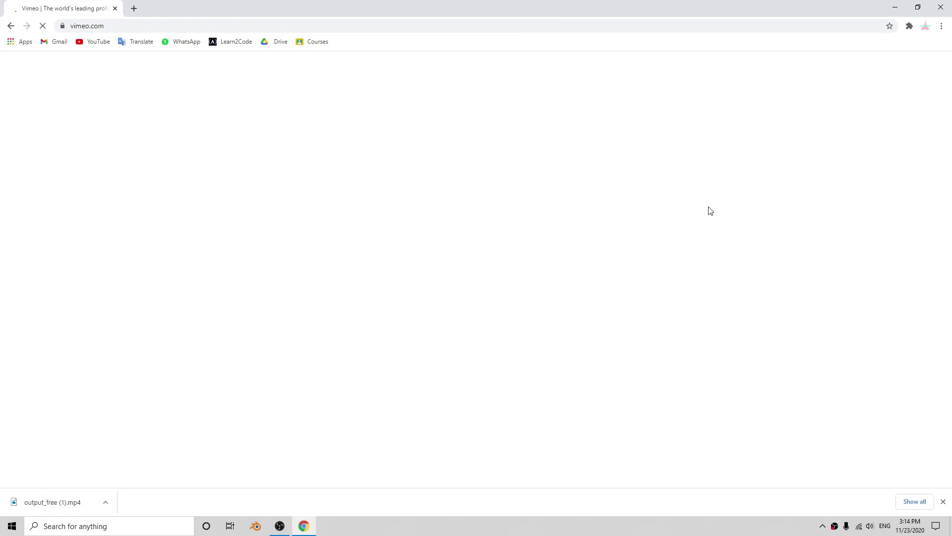
{"action": "left_click", "coordinate": [816, 73]}
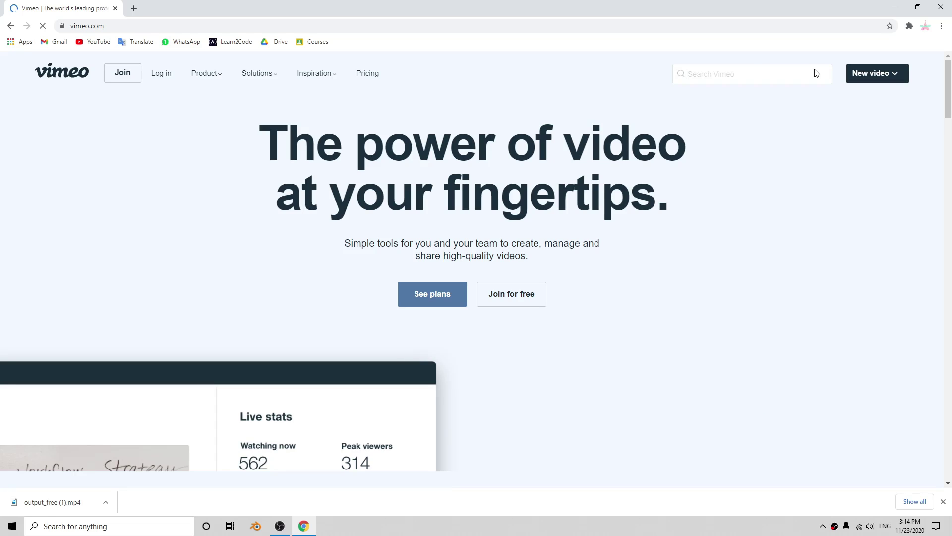
{"action": "type", "text": "High-Tech Logo Reveal"}
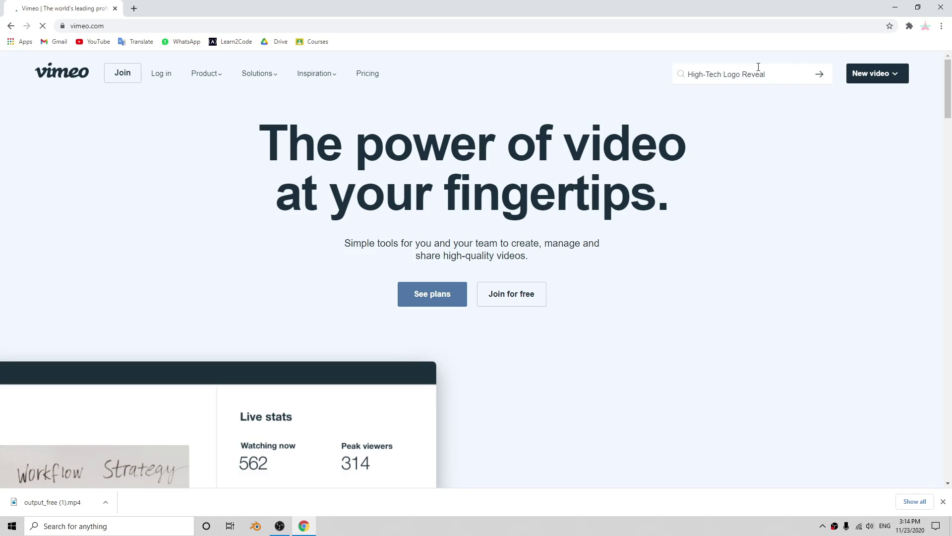
{"action": "left_click", "coordinate": [872, 73]}
{"action": "left_click", "coordinate": [793, 78]}
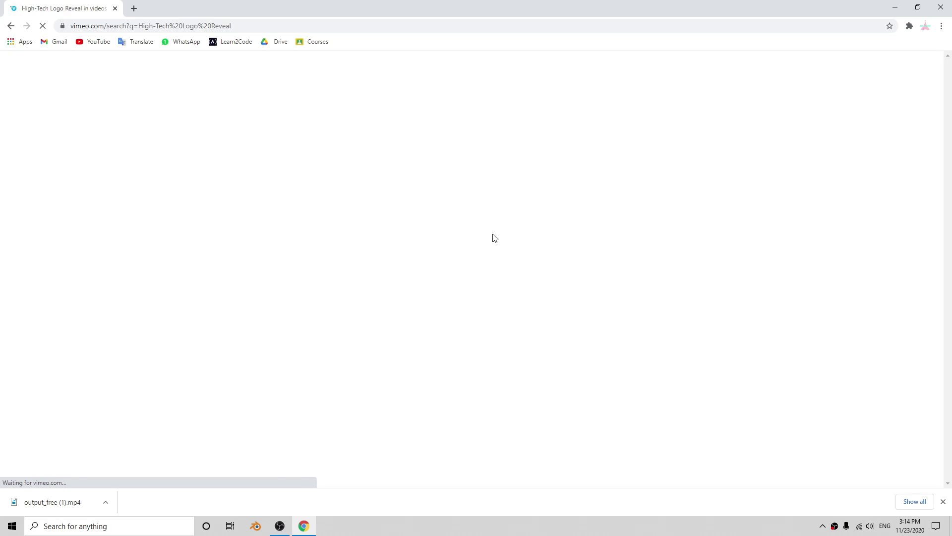
{"action": "scroll", "coordinate": [527, 281], "scroll_direction": "down", "scroll_amount": 3}
{"action": "scroll", "coordinate": [455, 249], "scroll_direction": "up", "scroll_amount": 2}
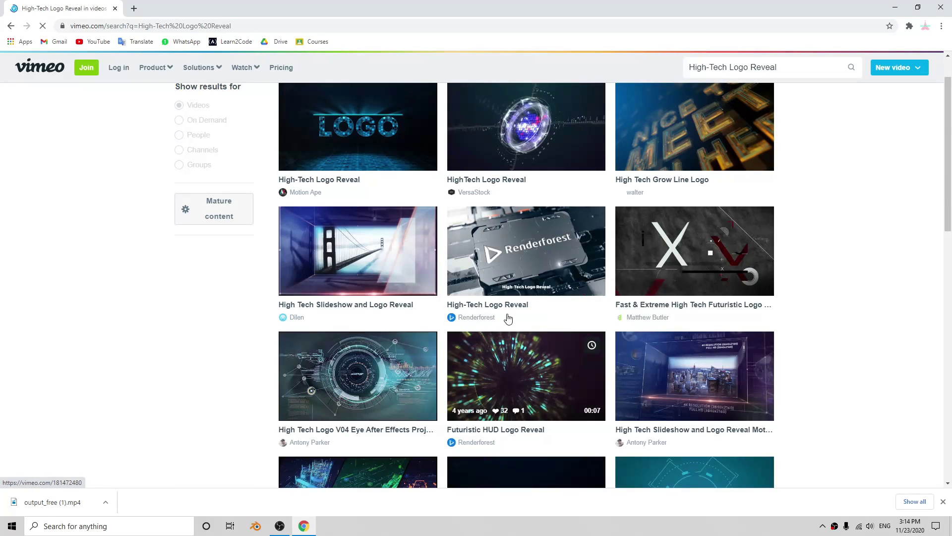
Download Renderforest's High-Tech Logo Reveal video from Vimeo at SD 360p, then pause playback.
{"action": "left_click", "coordinate": [538, 263]}
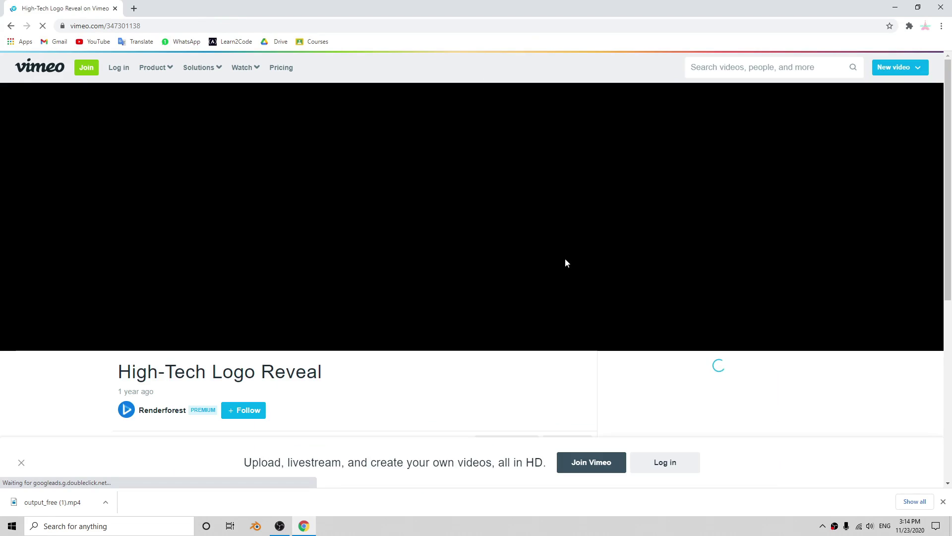
{"action": "scroll", "coordinate": [541, 254], "scroll_direction": "down", "scroll_amount": 5}
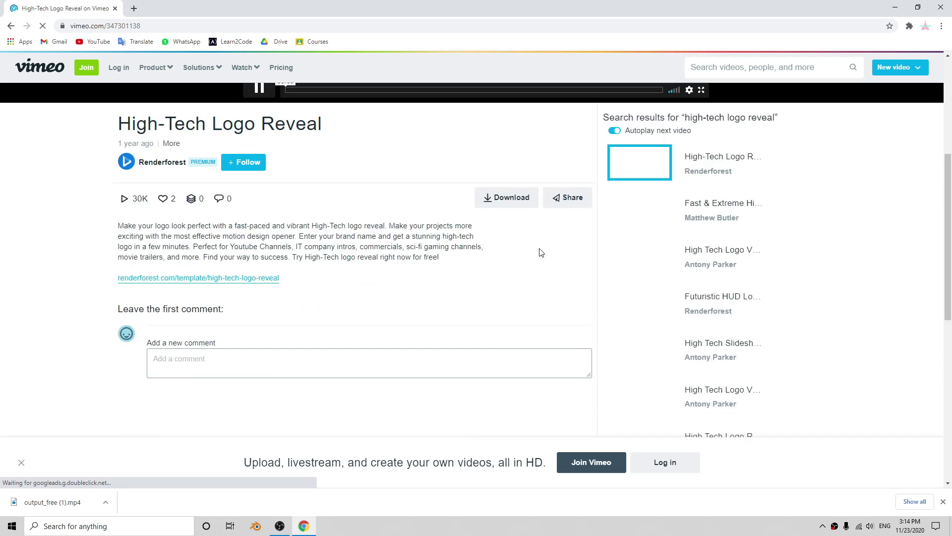
{"action": "scroll", "coordinate": [525, 297], "scroll_direction": "up", "scroll_amount": 2}
{"action": "left_click", "coordinate": [506, 298]}
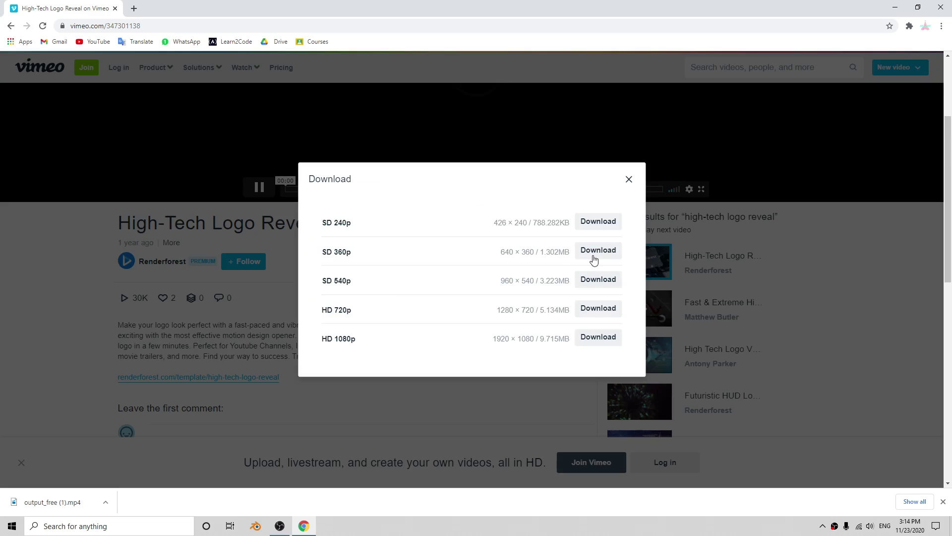
{"action": "left_click", "coordinate": [594, 258]}
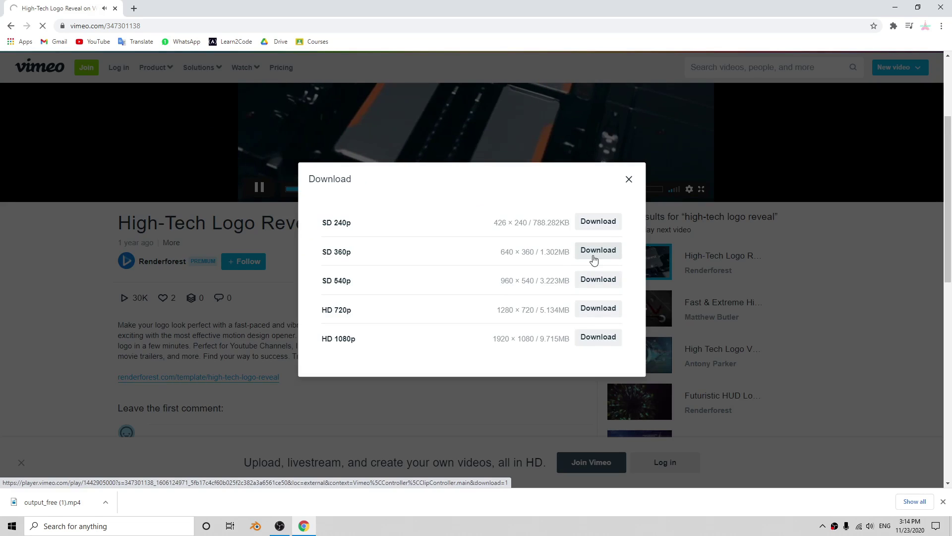
{"action": "left_click", "coordinate": [628, 179]}
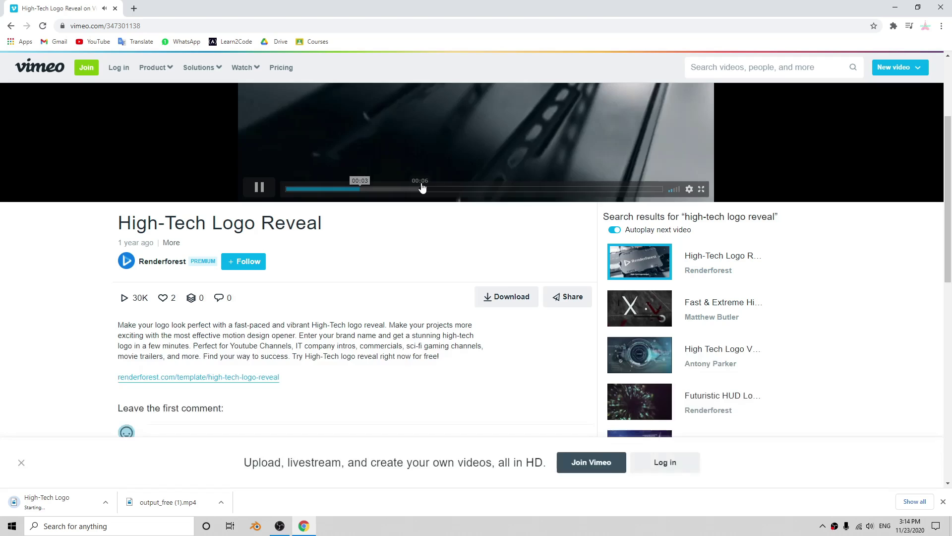
{"action": "left_click", "coordinate": [261, 187]}
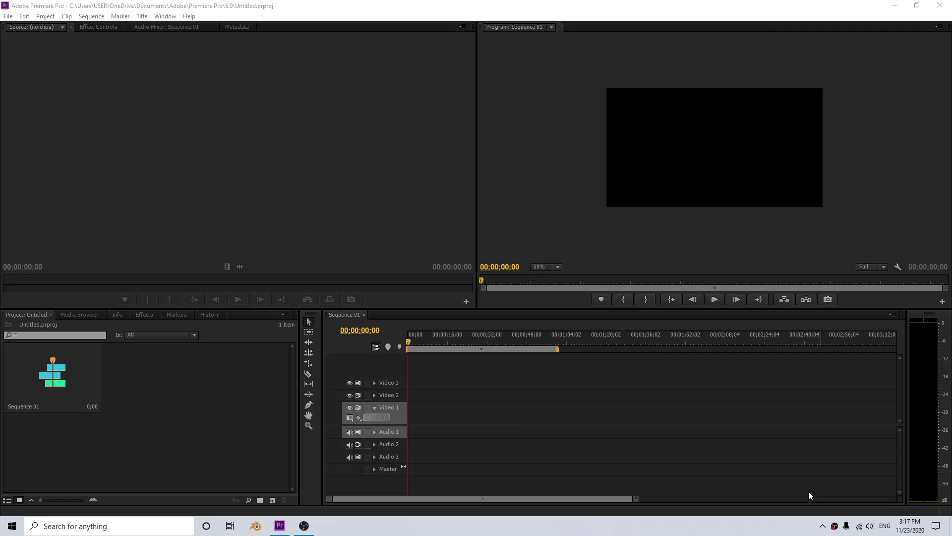
Import output_free (1) and High-Tech Logo Reveal (1) from the Downloads folder.
{"action": "double_click", "coordinate": [204, 444]}
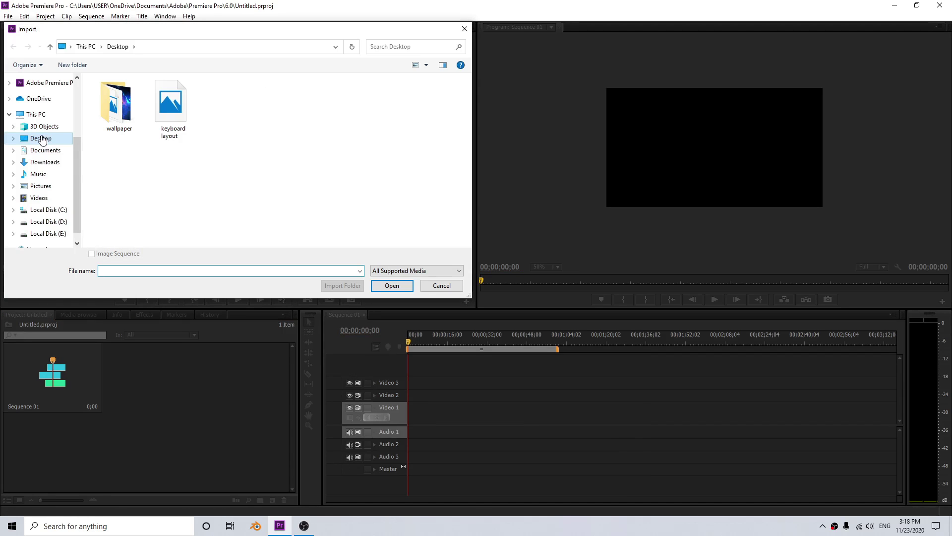
{"action": "left_click", "coordinate": [44, 162]}
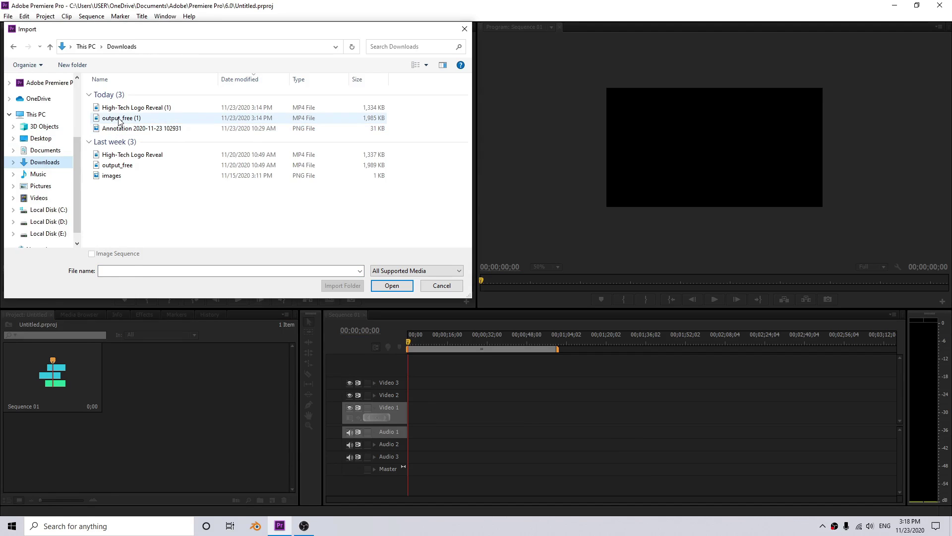
{"action": "left_click", "coordinate": [119, 119]}
{"action": "left_click", "coordinate": [123, 109], "text": "ctrl"}
{"action": "left_click", "coordinate": [391, 284]}
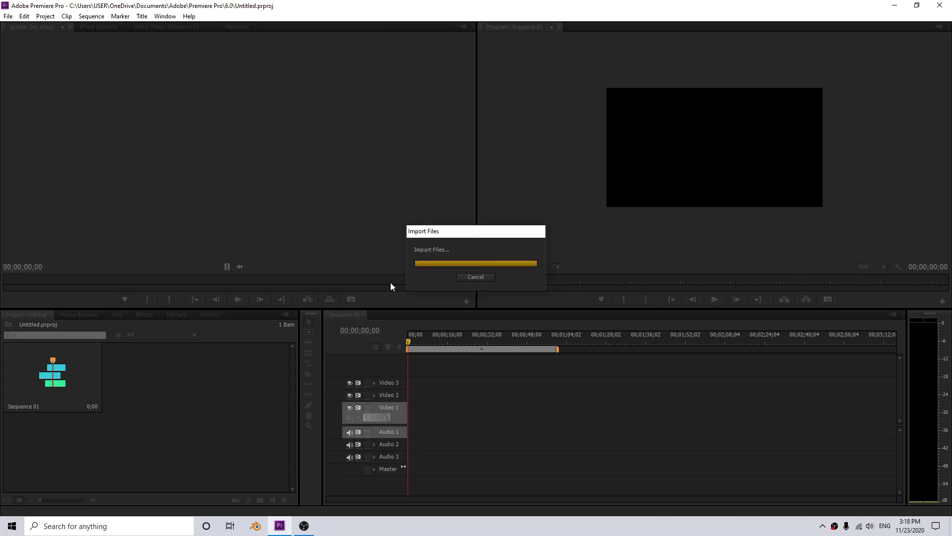
Drop output_free (1).mp4 onto Video 1, match sequence settings to it, and preview playback.
{"action": "mouse_move", "coordinate": [239, 379]}
{"action": "left_mouse_down"}
{"action": "mouse_move", "coordinate": [308, 364]}
{"action": "mouse_move", "coordinate": [412, 409]}
{"action": "mouse_move", "coordinate": [407, 401]}
{"action": "left_mouse_up"}
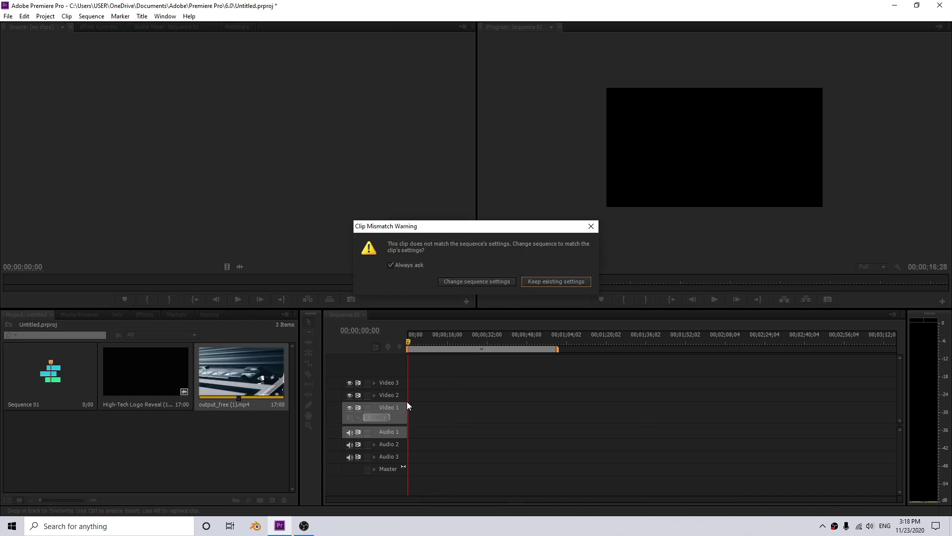
{"action": "left_click", "coordinate": [492, 281]}
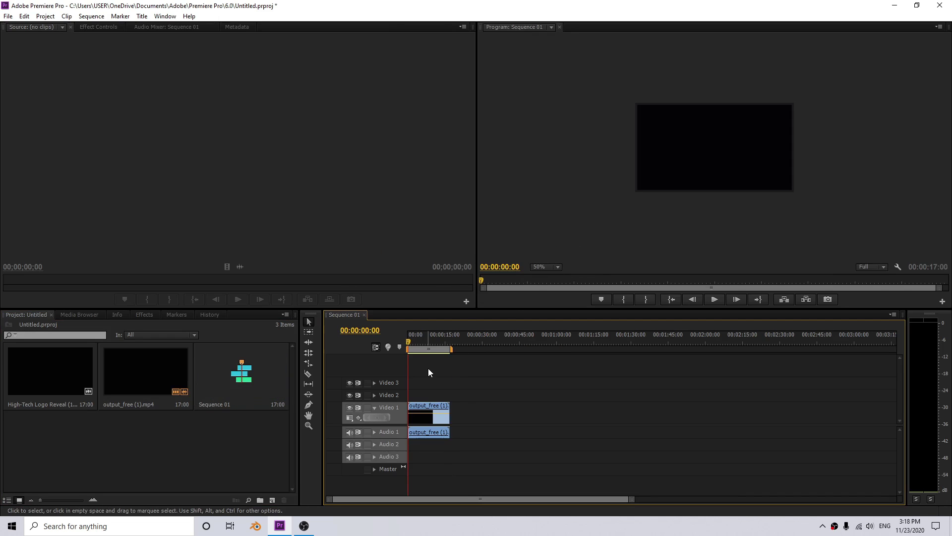
{"action": "left_click", "coordinate": [714, 300]}
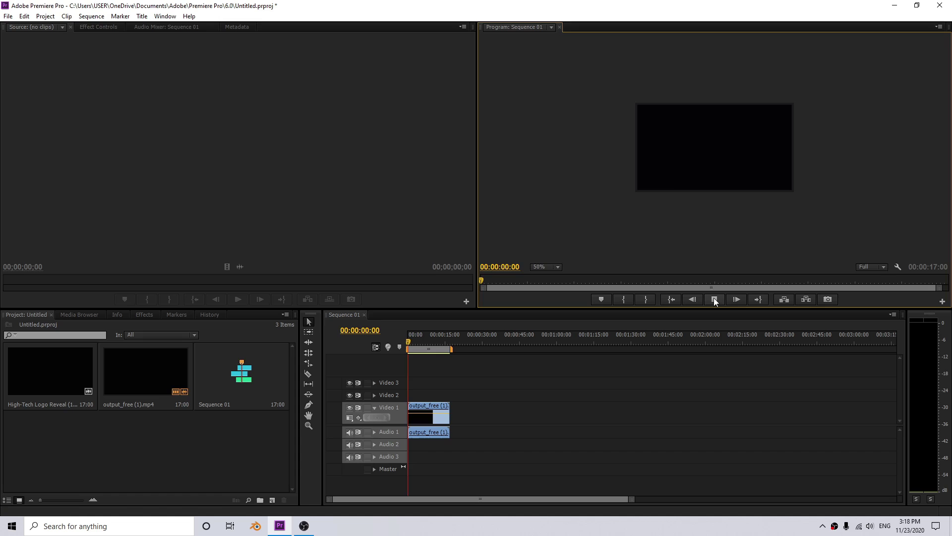
{"action": "left_click_drag", "start_coordinate": [419, 338], "coordinate": [406, 334]}
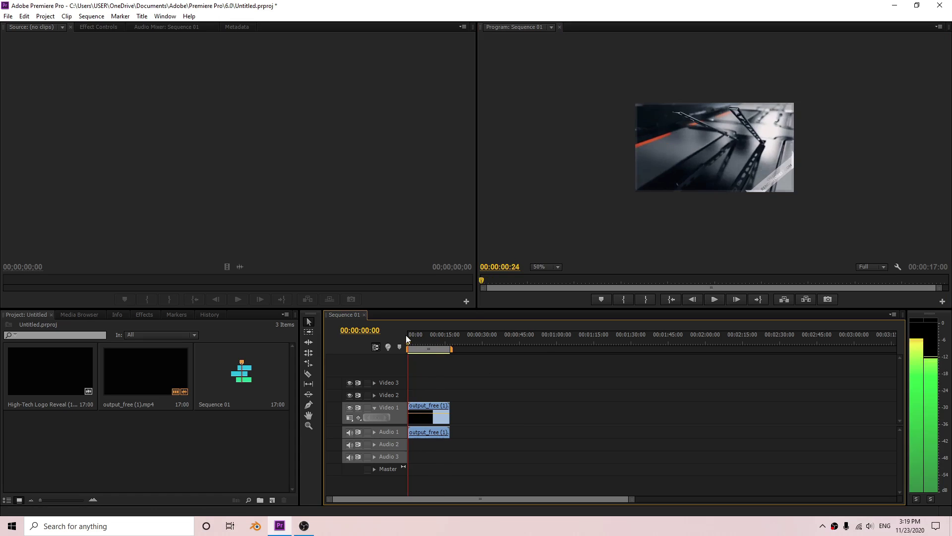
Create a bright green Color Matte named 'sddddf'.
{"action": "left_click", "coordinate": [272, 500]}
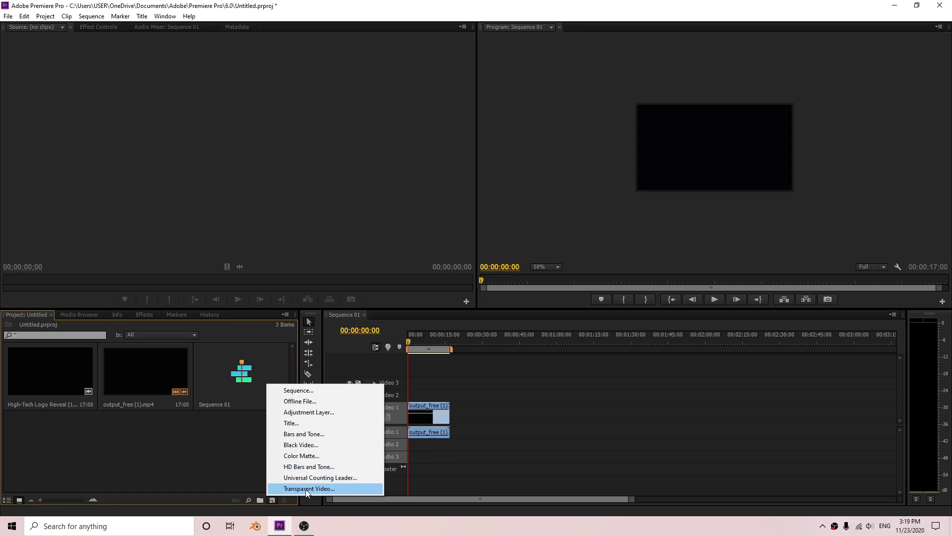
{"action": "left_click", "coordinate": [311, 456]}
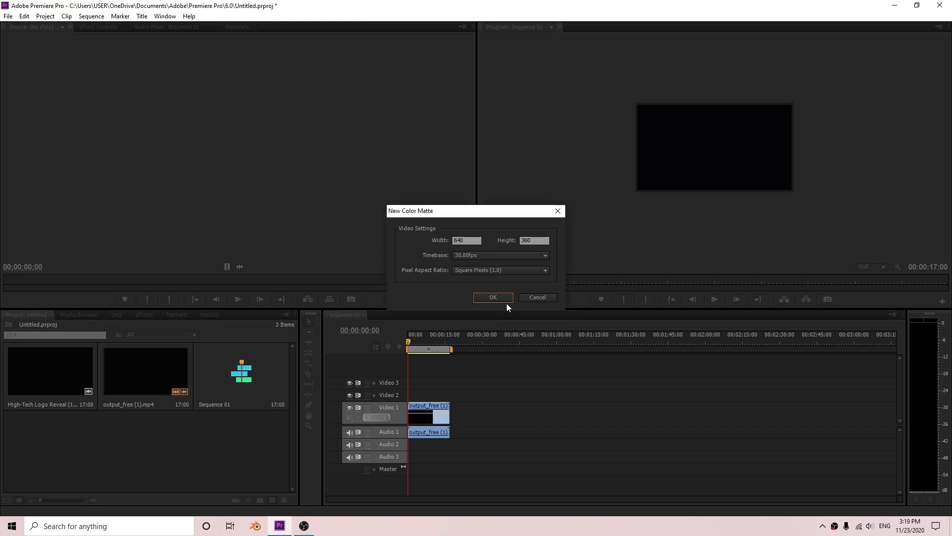
{"action": "left_click", "coordinate": [501, 299]}
{"action": "left_click", "coordinate": [505, 264]}
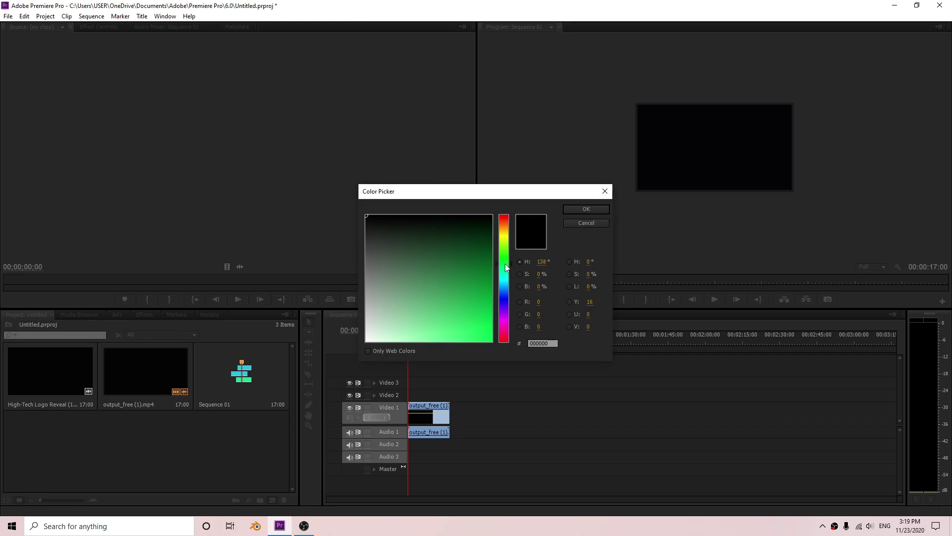
{"action": "left_click_drag", "start_coordinate": [474, 322], "coordinate": [484, 335]}
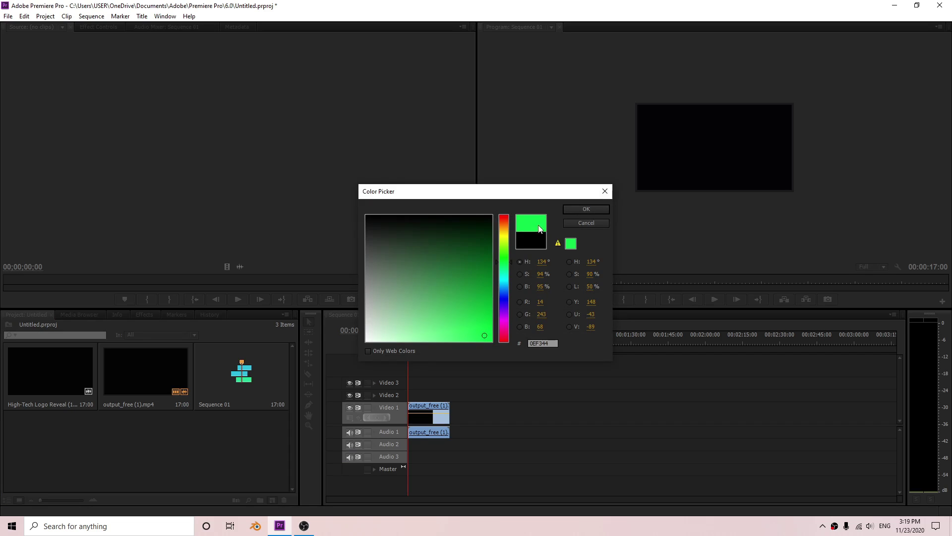
{"action": "left_click", "coordinate": [586, 209]}
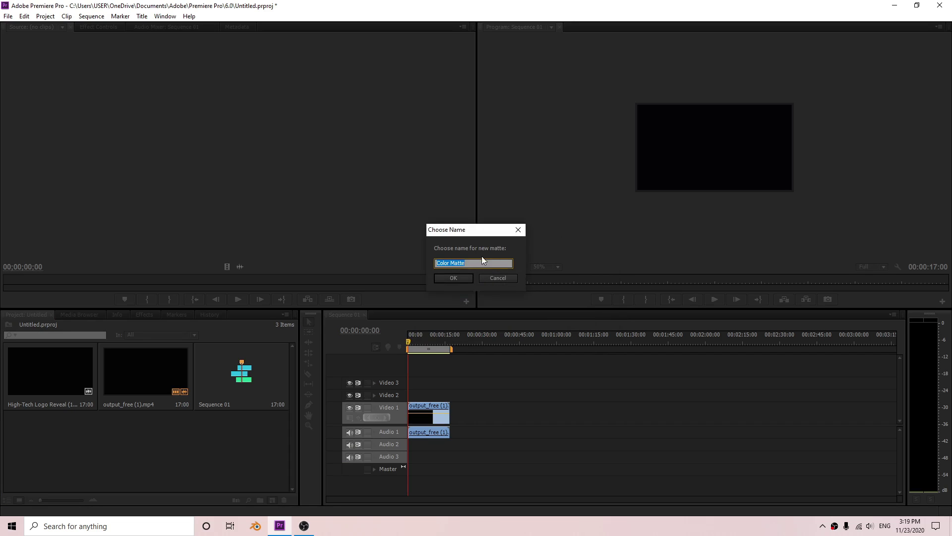
{"action": "type", "text": "sd"}
{"action": "type", "text": "dddf"}
{"action": "left_click", "coordinate": [462, 278]}
Place the sddddf matte on Video 2, shrink it, and move it to the lower right.
{"action": "left_click_drag", "start_coordinate": [54, 453], "coordinate": [449, 395]}
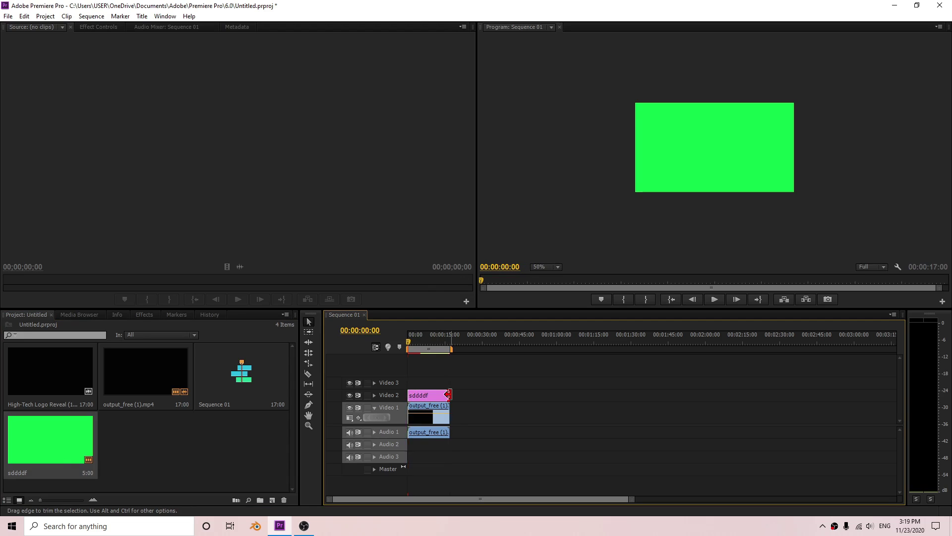
{"action": "left_click", "coordinate": [733, 167]}
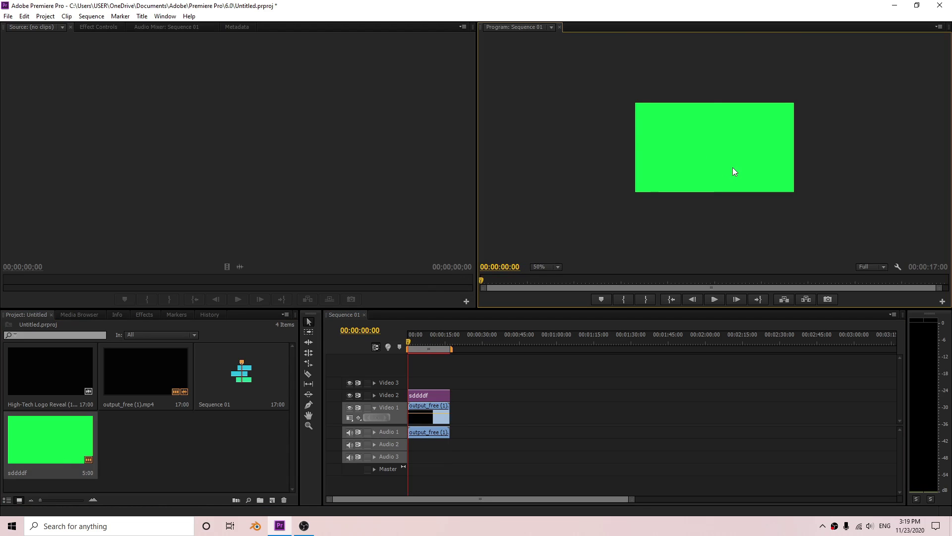
{"action": "left_click_drag", "start_coordinate": [636, 147], "coordinate": [697, 150]}
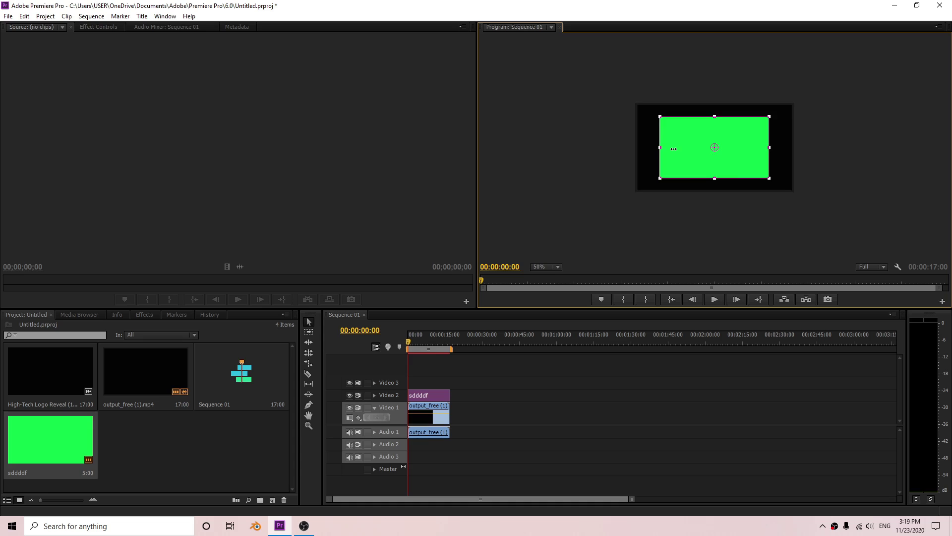
{"action": "left_click", "coordinate": [422, 331]}
{"action": "left_click_drag", "start_coordinate": [713, 152], "coordinate": [770, 173]}
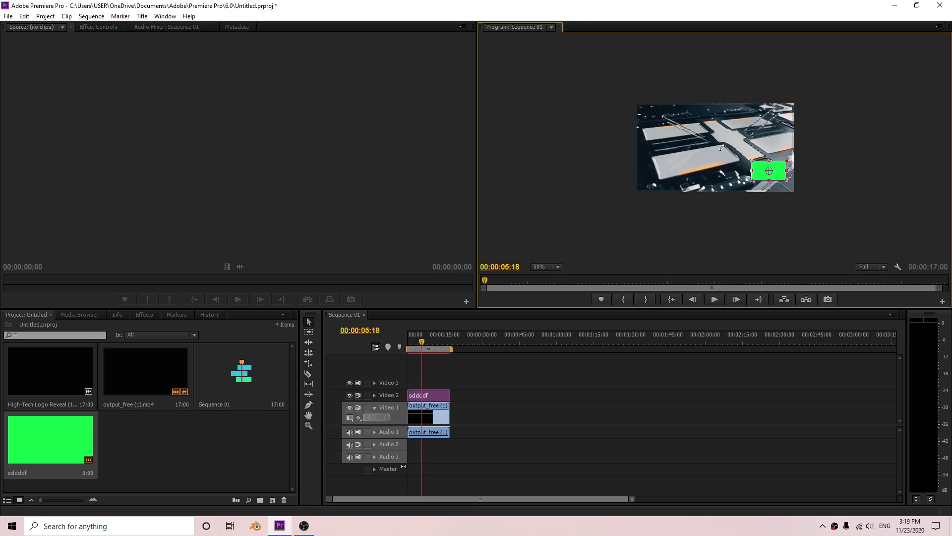
Rotate the green matte to 138° and enlarge it over the frame's lower-right corner.
{"action": "left_click", "coordinate": [102, 27]}
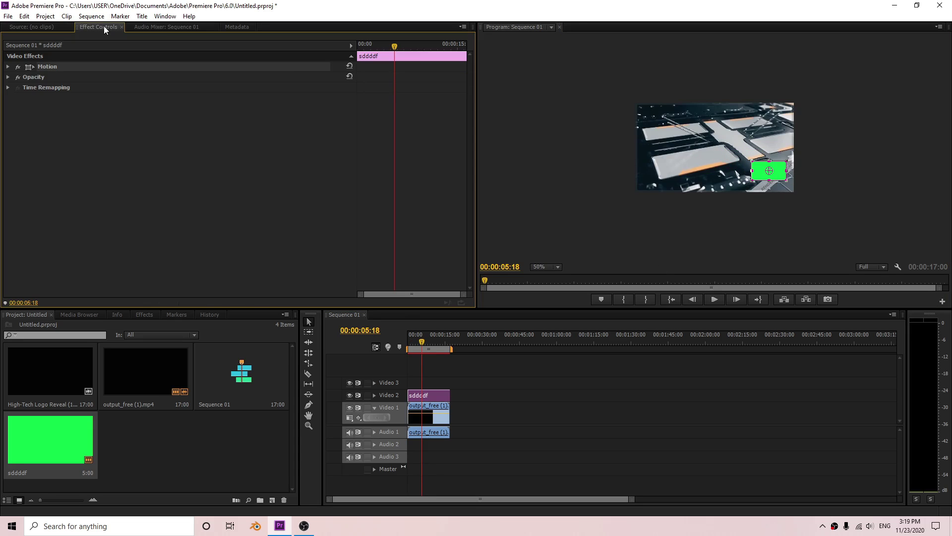
{"action": "left_click", "coordinate": [8, 67]}
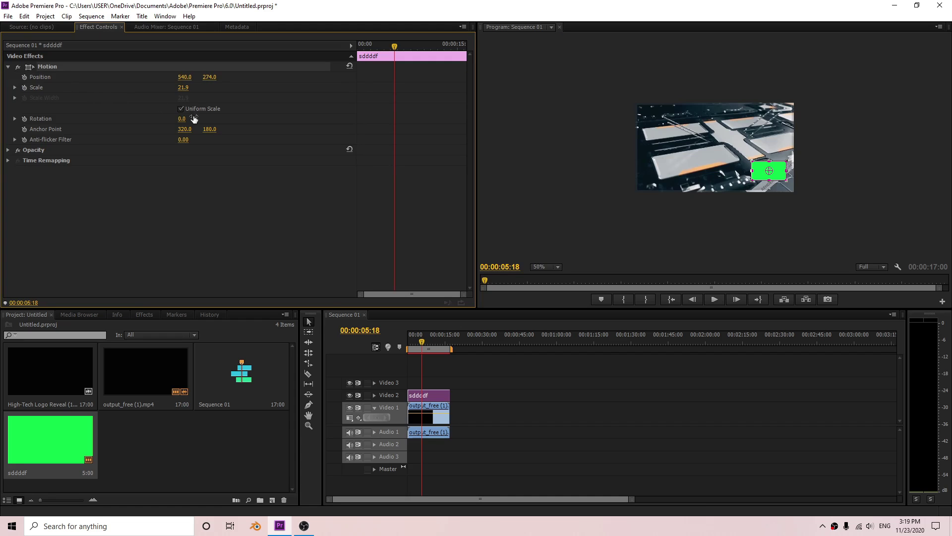
{"action": "left_click_drag", "start_coordinate": [182, 118], "coordinate": [251, 119]}
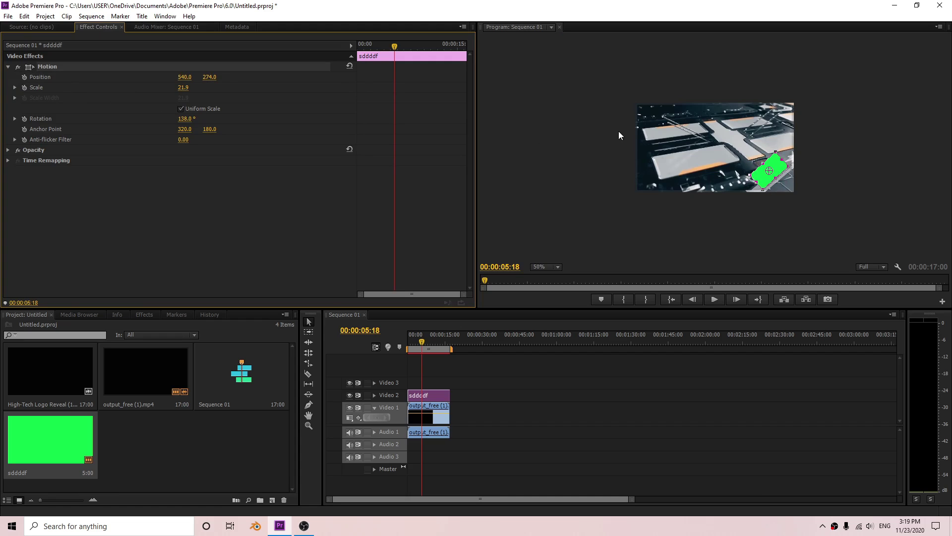
{"action": "mouse_move", "coordinate": [785, 165]}
{"action": "left_mouse_down"}
{"action": "mouse_move", "coordinate": [791, 170]}
{"action": "mouse_move", "coordinate": [803, 150]}
{"action": "left_mouse_up"}
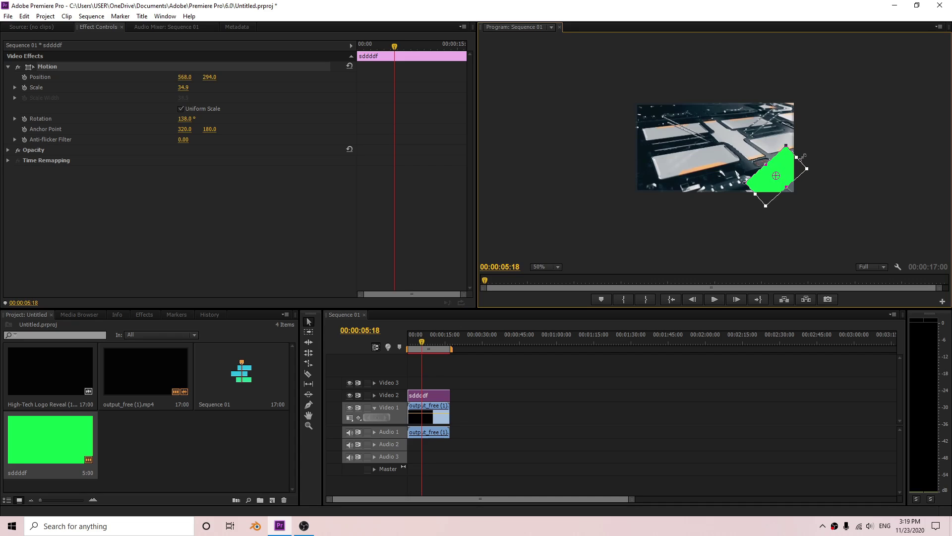
{"action": "mouse_move", "coordinate": [781, 183]}
{"action": "left_mouse_down"}
{"action": "mouse_move", "coordinate": [769, 167]}
{"action": "mouse_move", "coordinate": [782, 188]}
{"action": "left_mouse_up"}
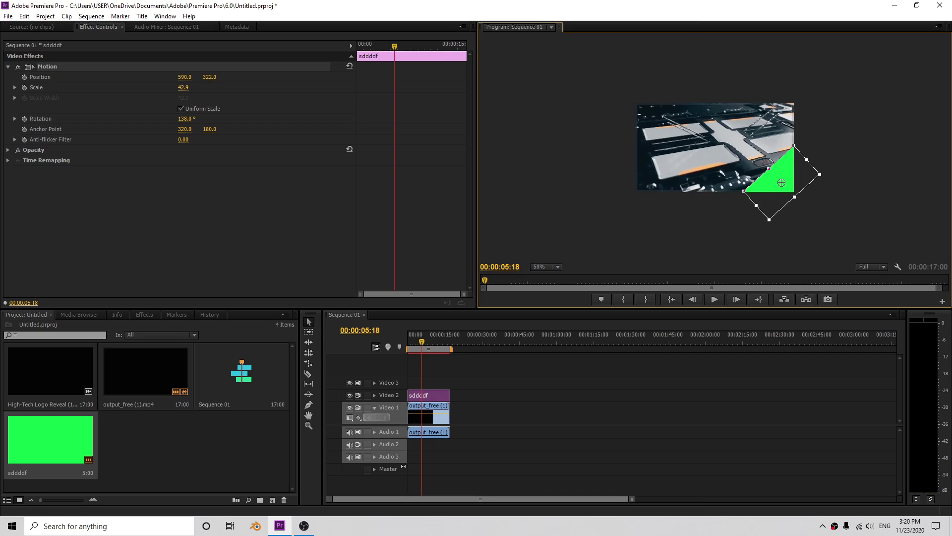
{"action": "left_click", "coordinate": [7, 16]}
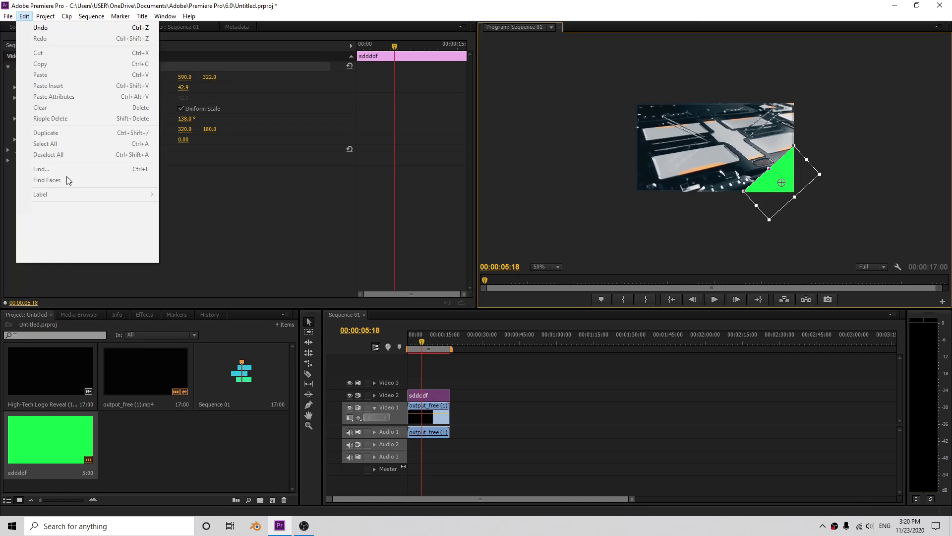
Open Export Settings and choose H.264 format with the Android Tablet 1080p 25 preset.
{"action": "mouse_move", "coordinate": [27, 247]}
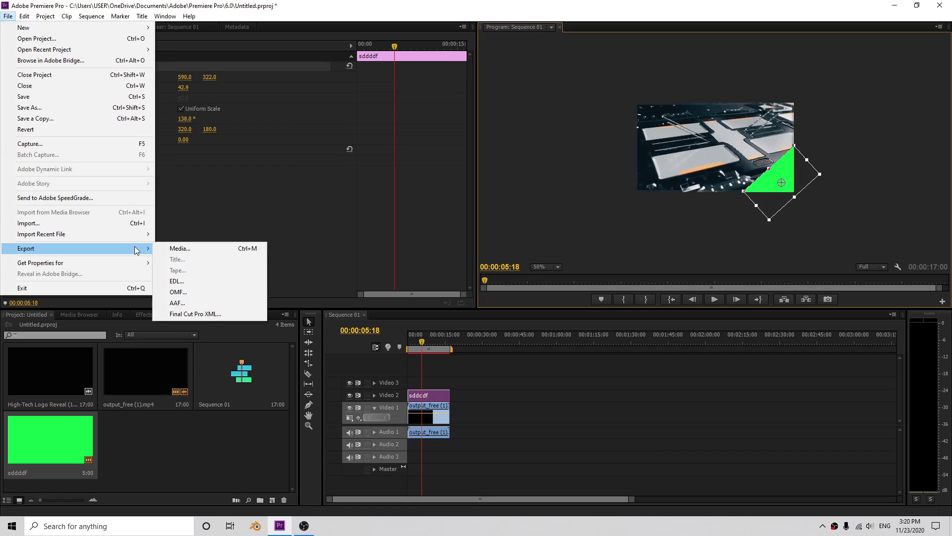
{"action": "left_click", "coordinate": [187, 245]}
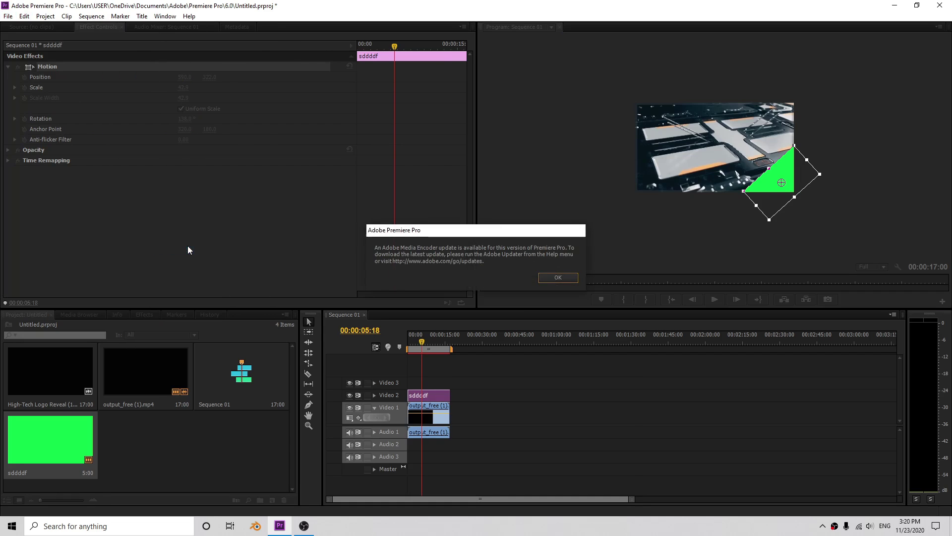
{"action": "left_click", "coordinate": [548, 276]}
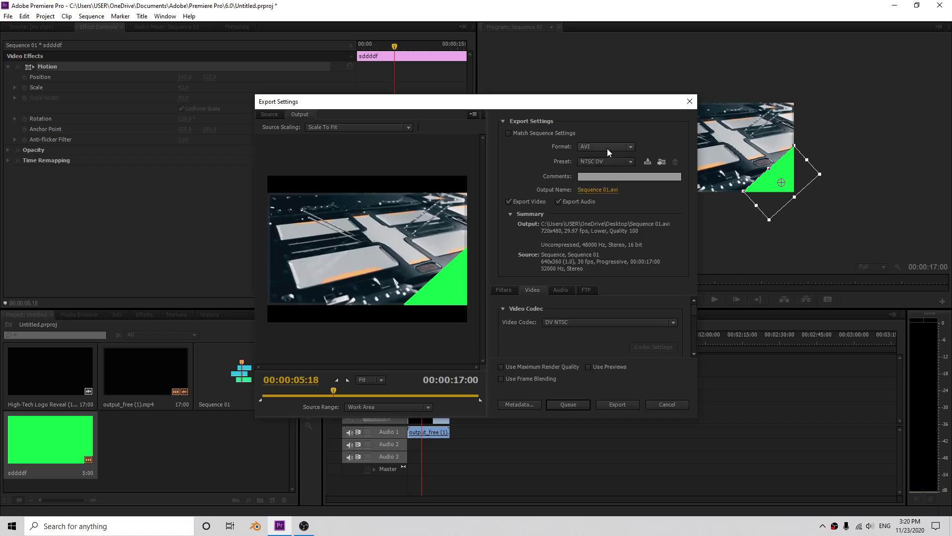
{"action": "left_click", "coordinate": [607, 147]}
{"action": "left_click", "coordinate": [602, 267]}
{"action": "left_click", "coordinate": [622, 164]}
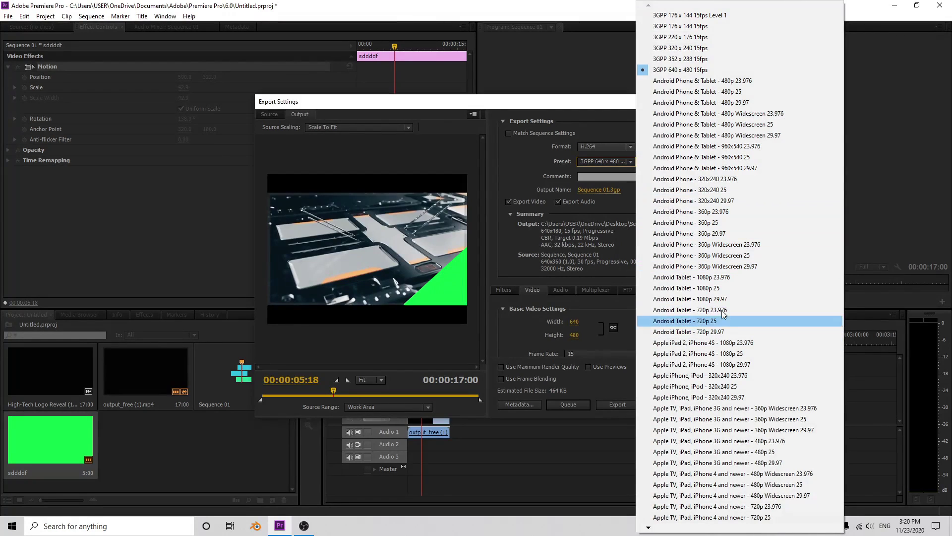
{"action": "left_click", "coordinate": [729, 288]}
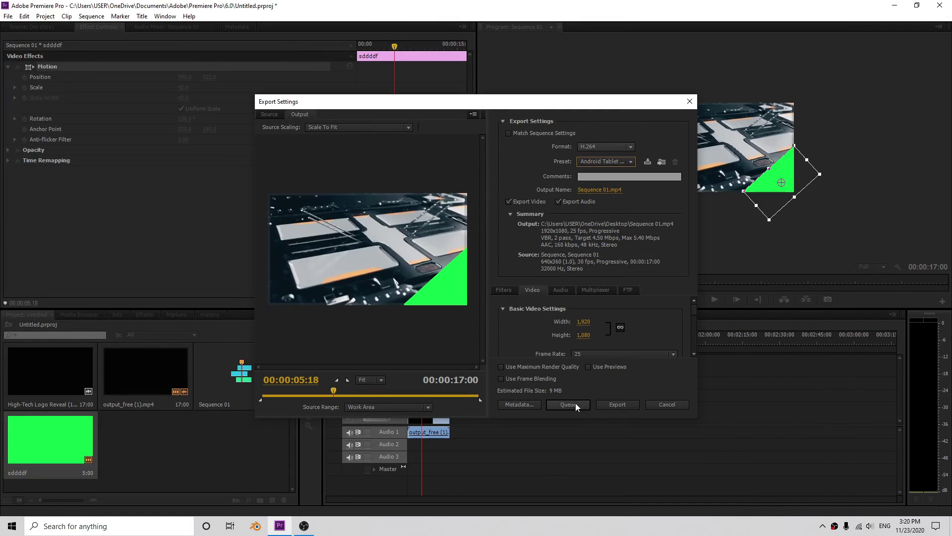
Name the output file 'video trial' on the Desktop and export it.
{"action": "left_click", "coordinate": [611, 191]}
{"action": "left_click", "coordinate": [611, 191]}
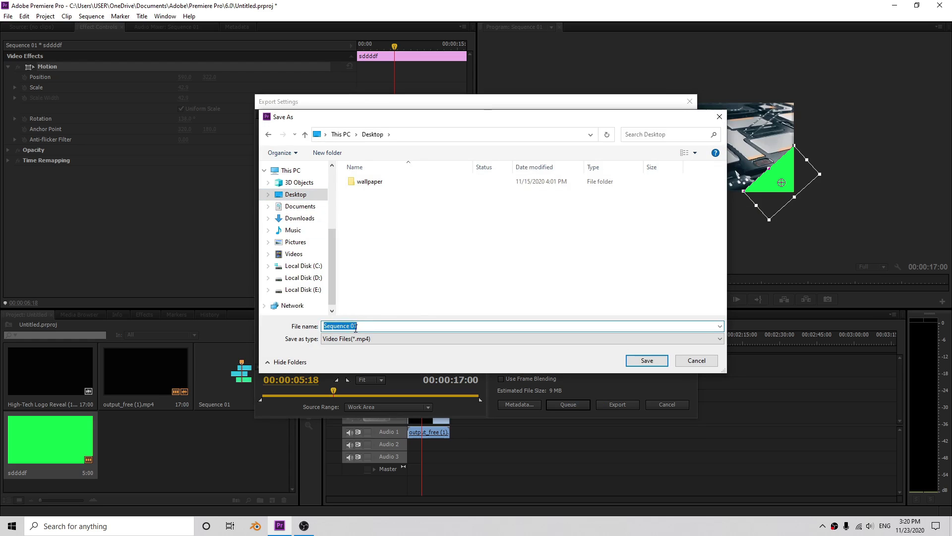
{"action": "type", "text": "video tria"}
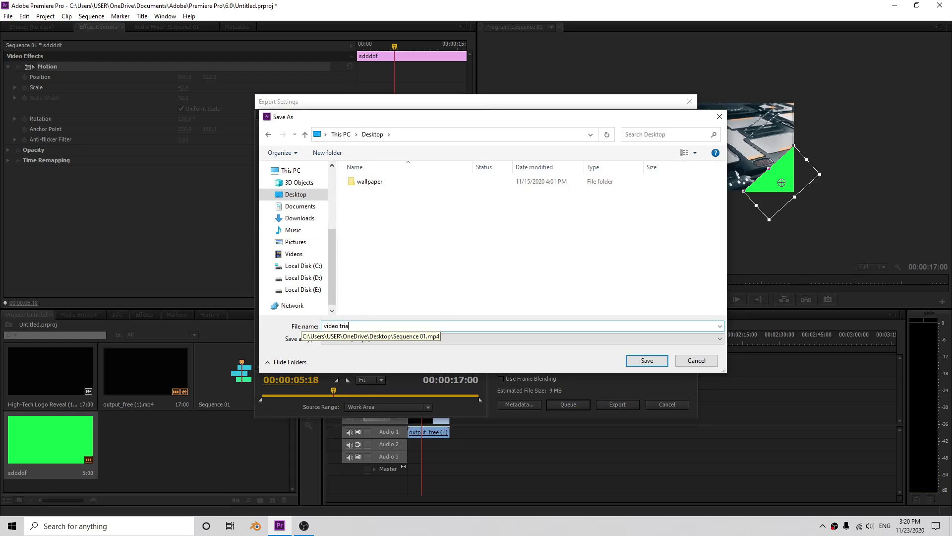
{"action": "type", "text": "l"}
{"action": "key", "text": "Return"}
{"action": "left_click", "coordinate": [628, 405]}
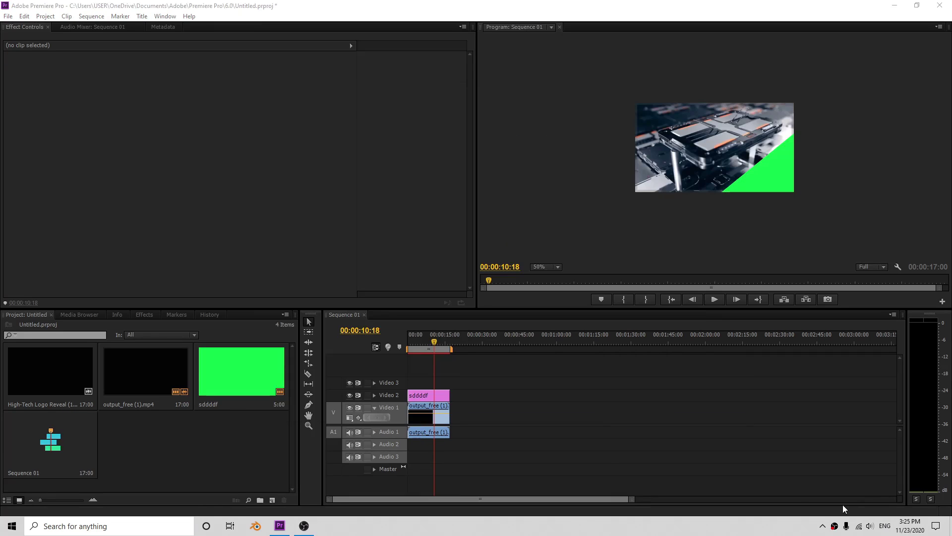
Import the exported video trial.mp4 into the project.
{"action": "double_click", "coordinate": [170, 455]}
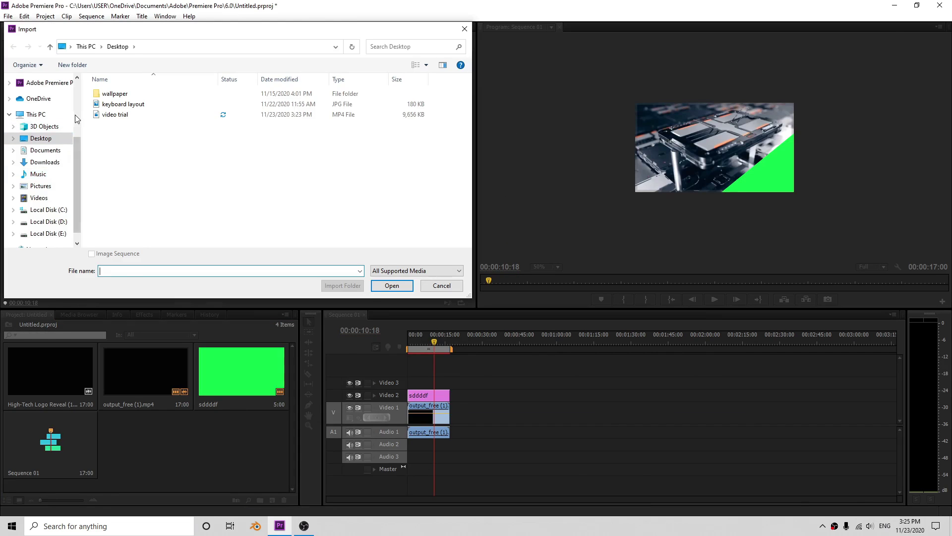
{"action": "left_click", "coordinate": [117, 116]}
{"action": "left_click", "coordinate": [390, 286]}
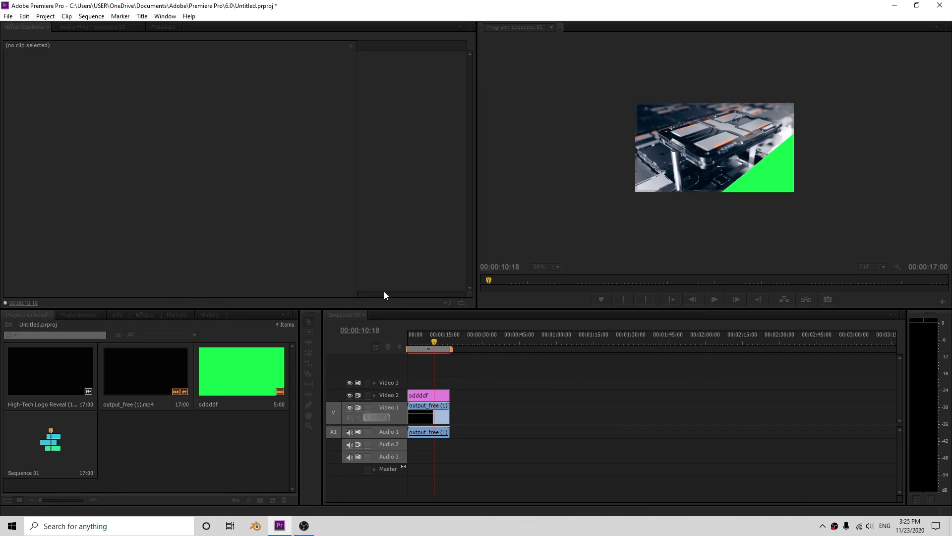
Delete the old timeline clips and place video trial.mp4 on Video 1, accepting the clip mismatch warning.
{"action": "left_click_drag", "start_coordinate": [521, 468], "coordinate": [417, 391]}
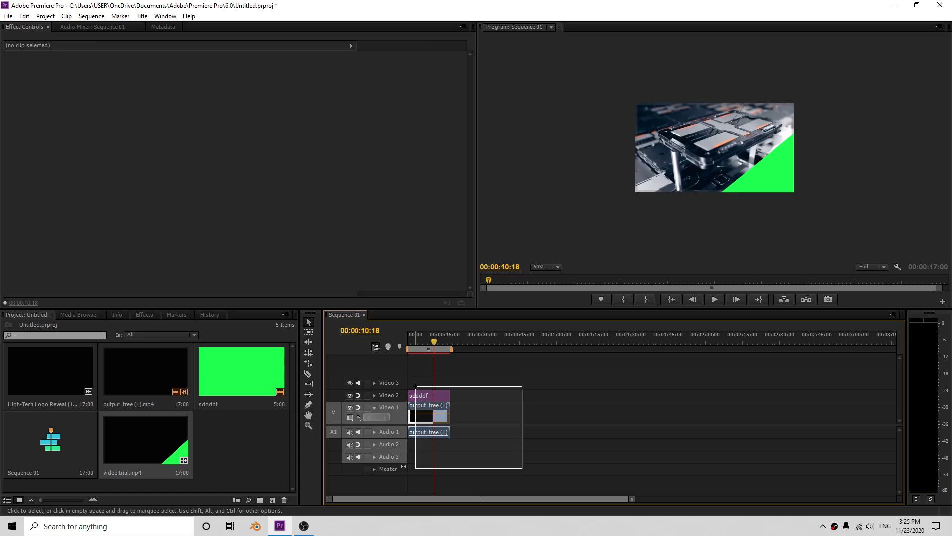
{"action": "key", "text": "Delete"}
{"action": "left_click_drag", "start_coordinate": [146, 441], "coordinate": [409, 412]}
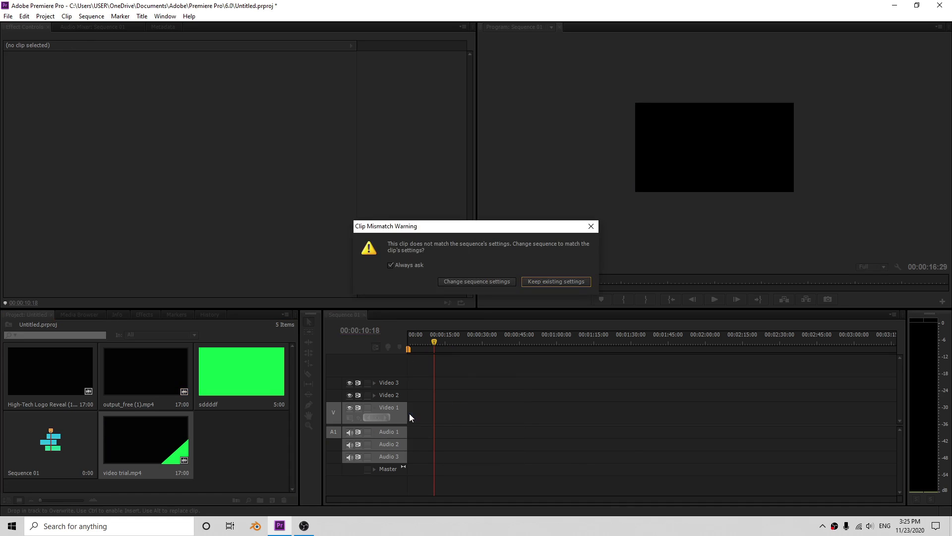
{"action": "left_click", "coordinate": [474, 282]}
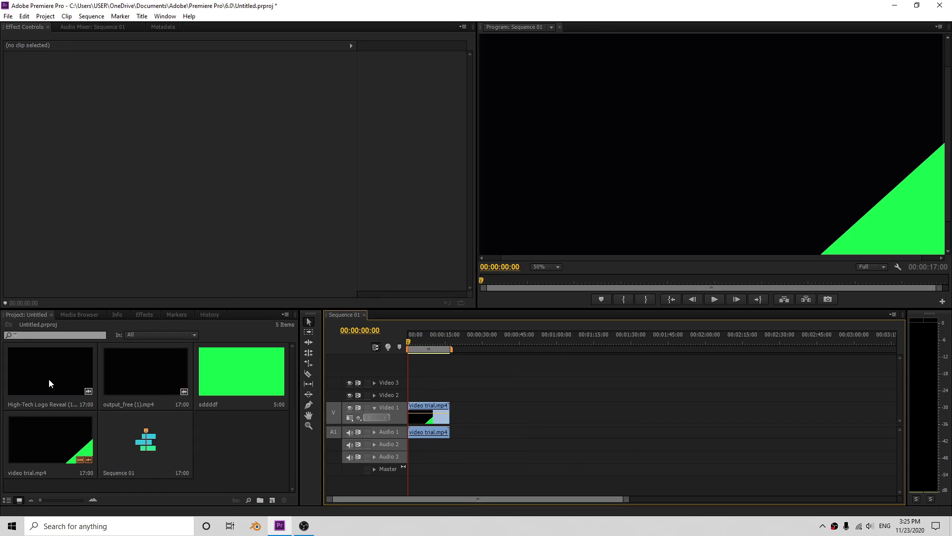
Add only the High-Tech Logo Reveal video to Video 2 and play the composite.
{"action": "double_click", "coordinate": [48, 379]}
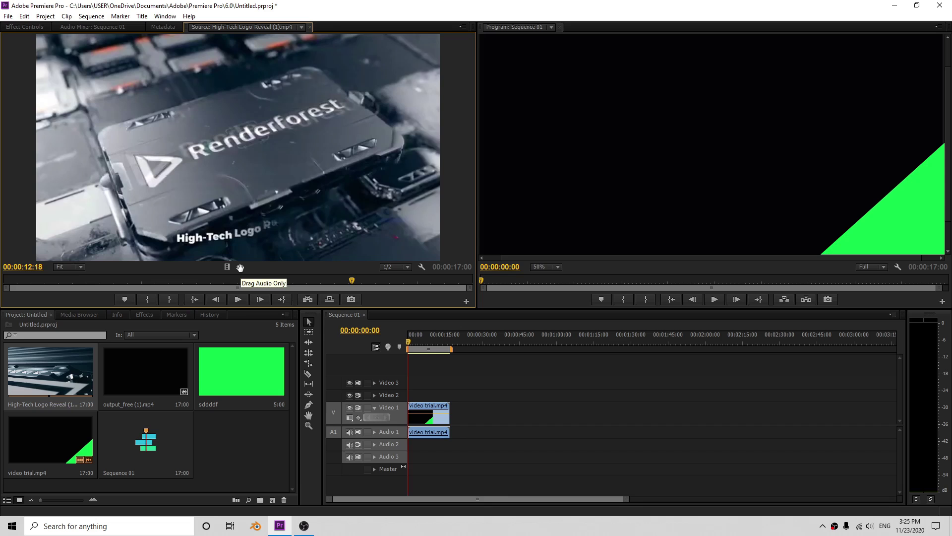
{"action": "mouse_move", "coordinate": [226, 266]}
{"action": "left_mouse_down"}
{"action": "mouse_move", "coordinate": [413, 387]}
{"action": "mouse_move", "coordinate": [416, 426]}
{"action": "mouse_move", "coordinate": [415, 401]}
{"action": "left_mouse_up"}
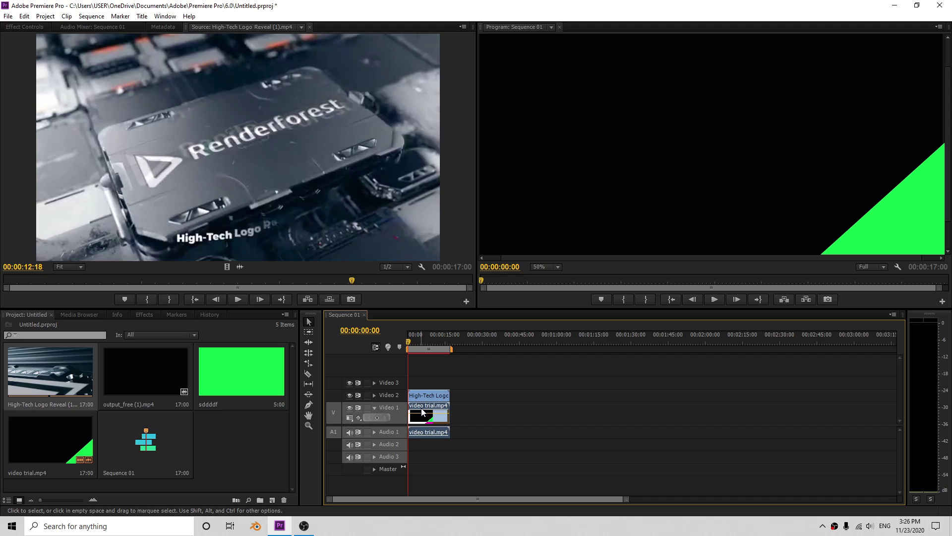
{"action": "left_click", "coordinate": [718, 297]}
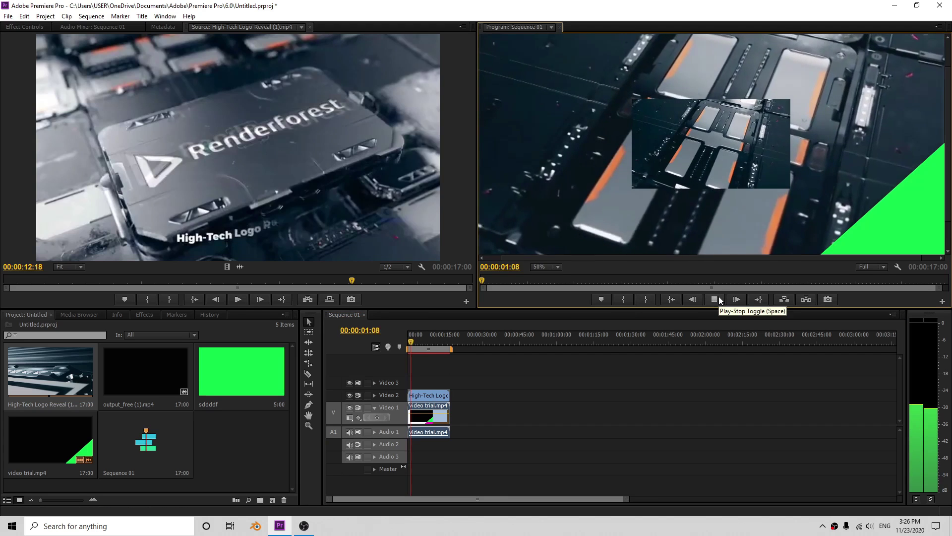
{"action": "left_click", "coordinate": [719, 299]}
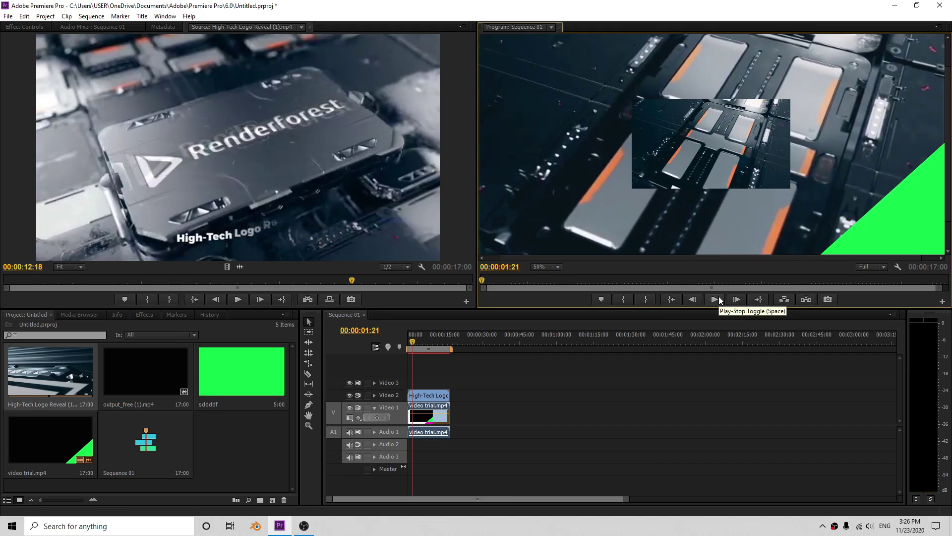
Turn off Uniform Scale and stretch the logo clip to fill the frame (height 250.4, width 296.3).
{"action": "left_click", "coordinate": [720, 180]}
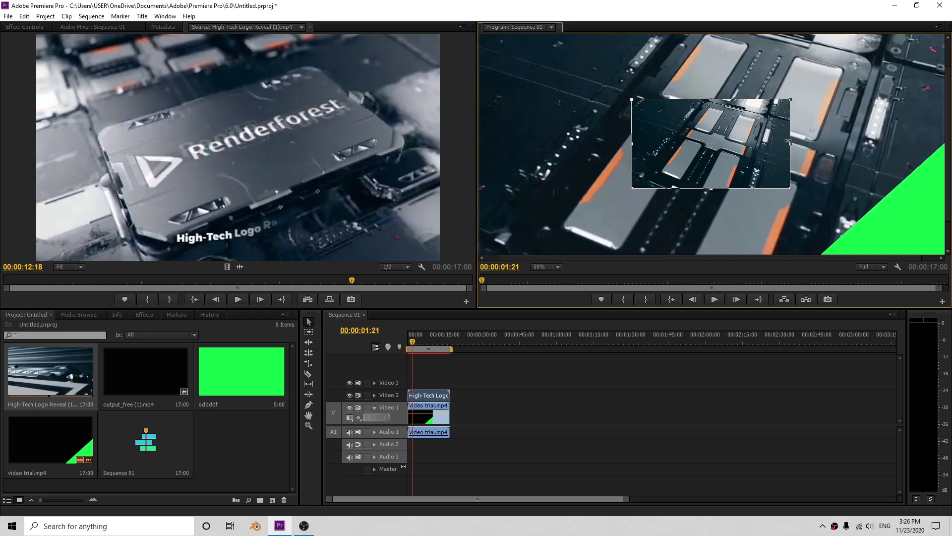
{"action": "left_click_drag", "start_coordinate": [790, 183], "coordinate": [866, 146]}
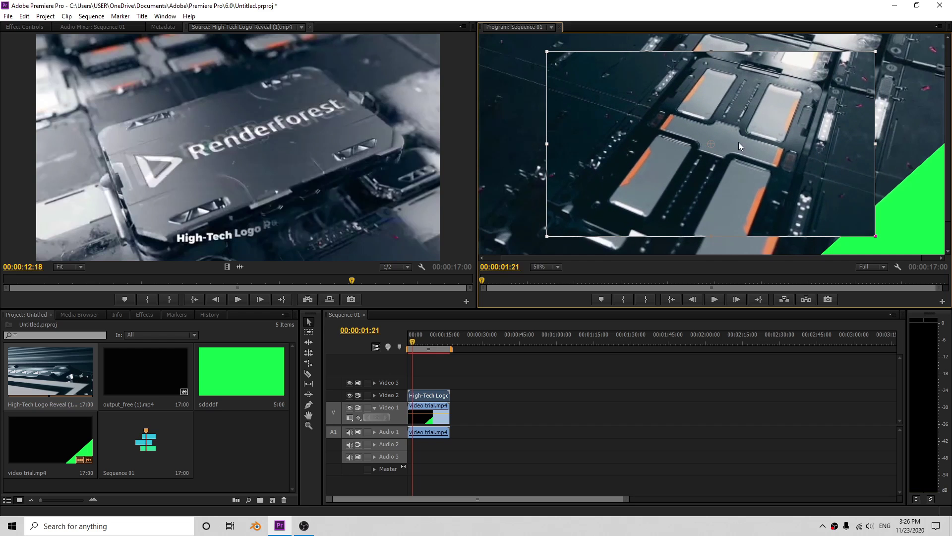
{"action": "mouse_move", "coordinate": [548, 145]}
{"action": "left_mouse_down"}
{"action": "mouse_move", "coordinate": [488, 147]}
{"action": "mouse_move", "coordinate": [518, 145]}
{"action": "left_mouse_up"}
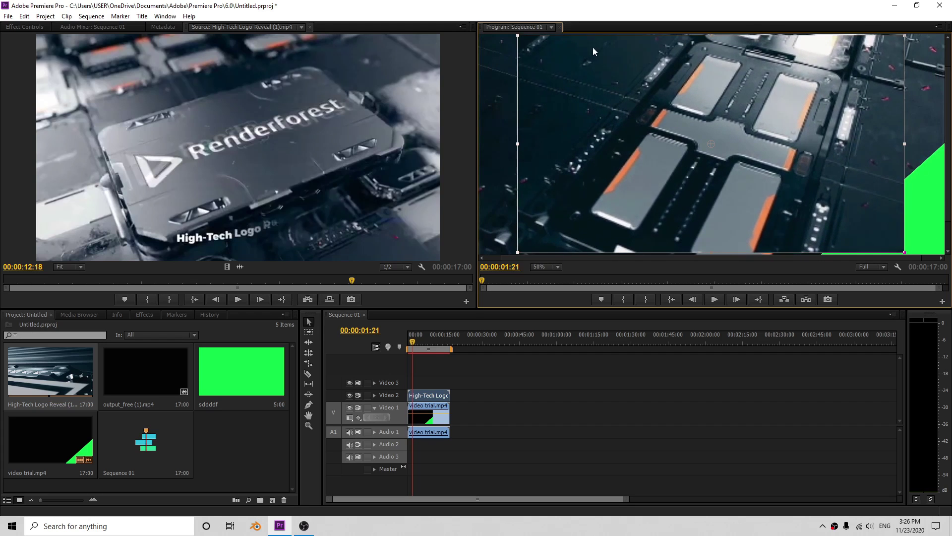
{"action": "left_click", "coordinate": [37, 28]}
{"action": "left_click", "coordinate": [8, 67]}
{"action": "left_click", "coordinate": [180, 109]}
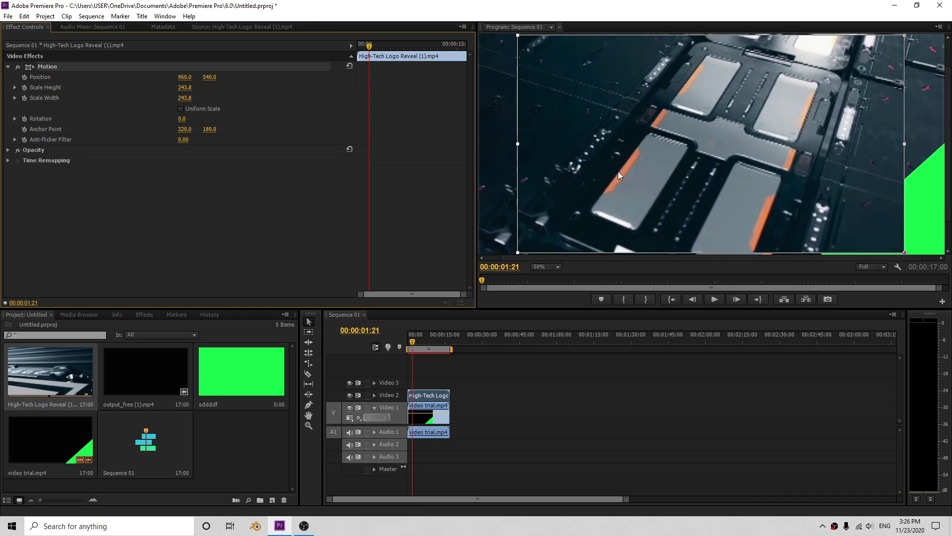
{"action": "left_click_drag", "start_coordinate": [517, 146], "coordinate": [482, 145]}
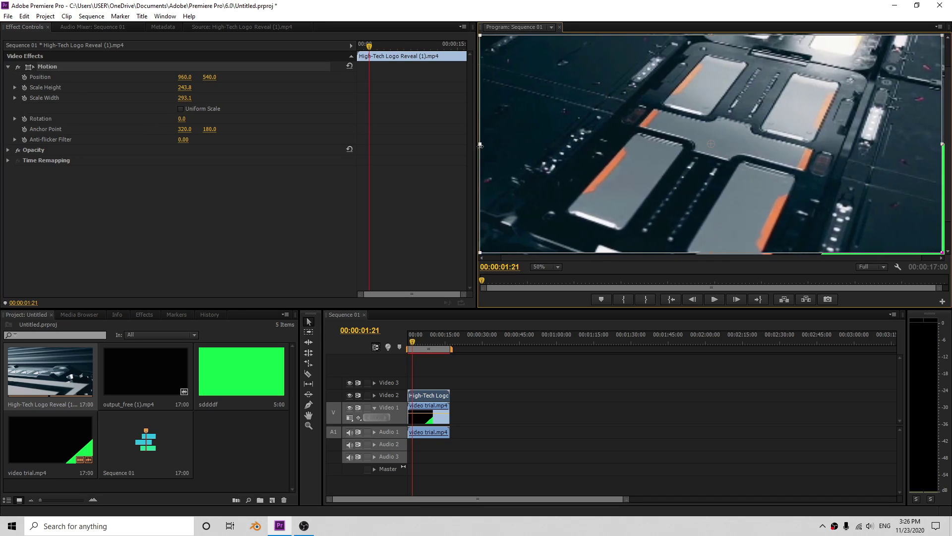
{"action": "left_click_drag", "start_coordinate": [941, 36], "coordinate": [946, 35]}
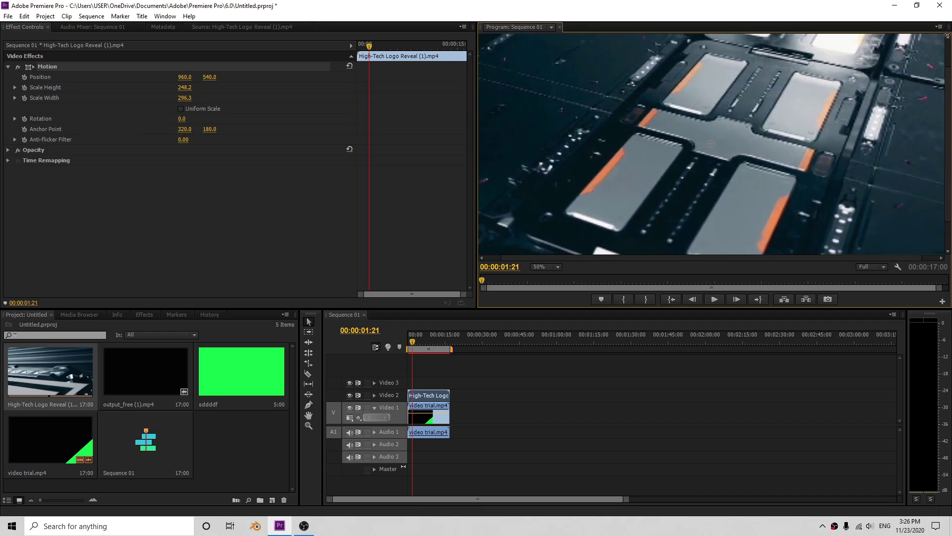
{"action": "left_click_drag", "start_coordinate": [943, 251], "coordinate": [943, 256]}
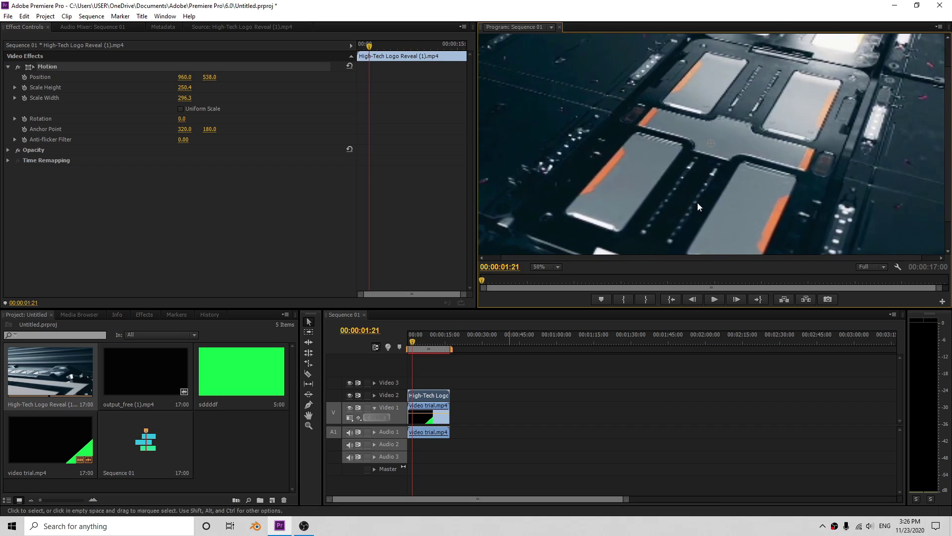
Drag video trial.mp4 from Video 1 up to Video 3, above the logo clip.
{"action": "left_click", "coordinate": [429, 414]}
{"action": "left_click_drag", "start_coordinate": [429, 411], "coordinate": [456, 392]}
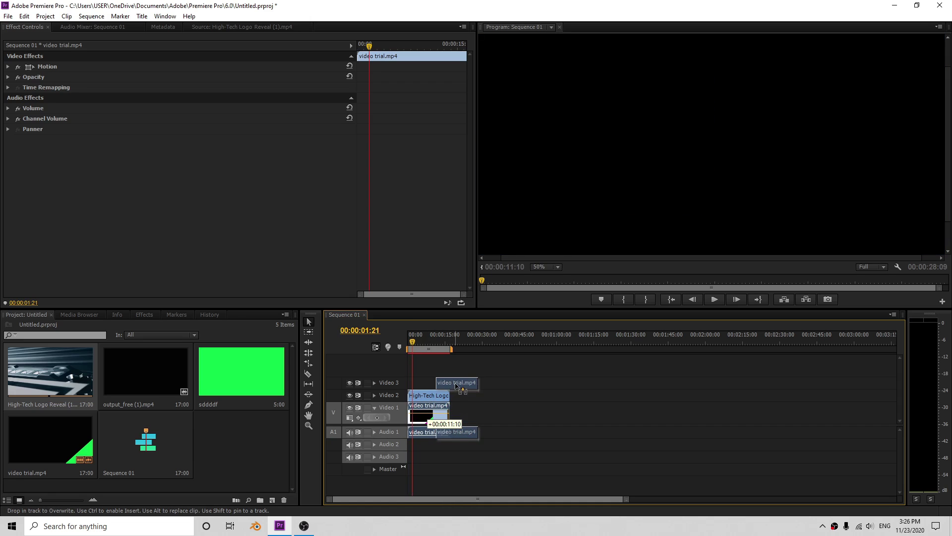
{"action": "left_click_drag", "start_coordinate": [456, 392], "coordinate": [427, 384]}
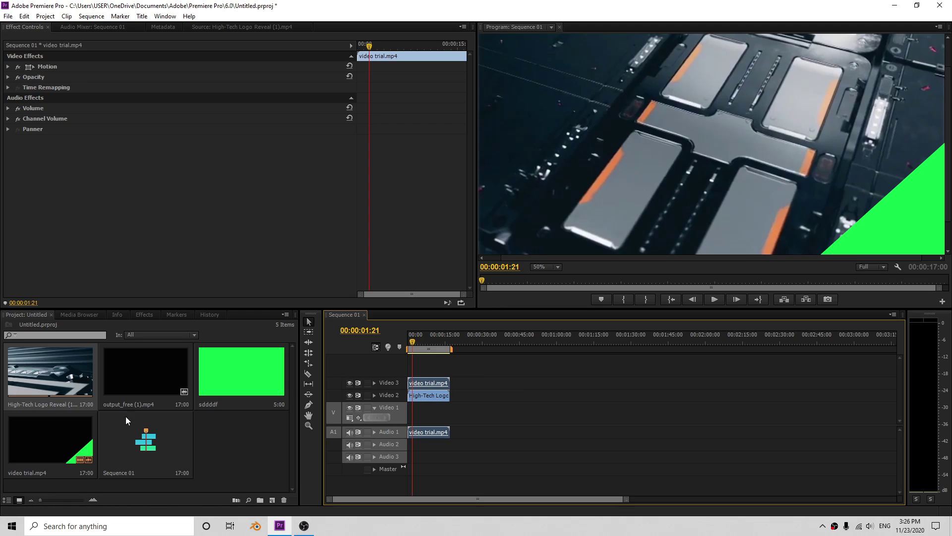
Apply Ultra Key from Video Effects > Keying to video trial and sample the corner's green as key colour.
{"action": "left_click", "coordinate": [137, 316]}
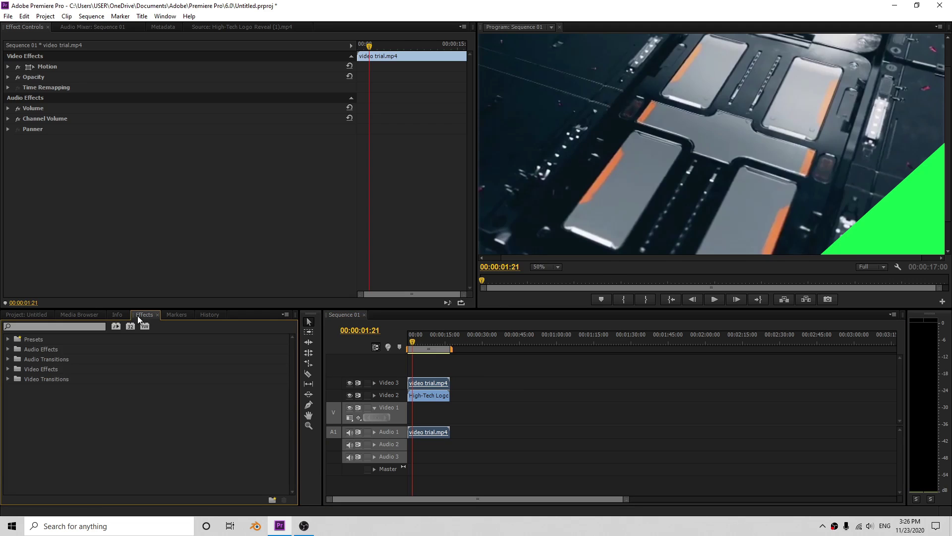
{"action": "left_click", "coordinate": [8, 369]}
{"action": "scroll", "coordinate": [25, 434], "scroll_direction": "down", "scroll_amount": 3}
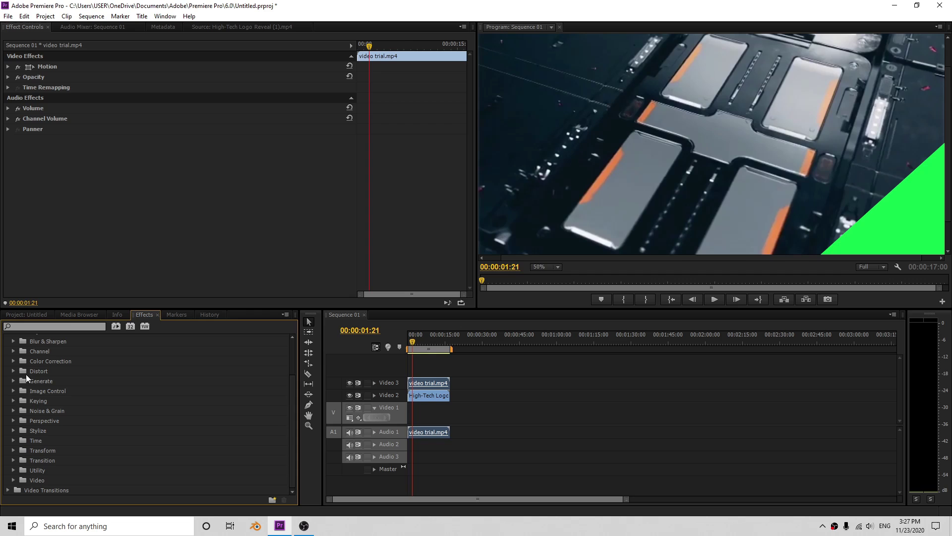
{"action": "left_click", "coordinate": [13, 400]}
{"action": "scroll", "coordinate": [44, 454], "scroll_direction": "down", "scroll_amount": 3}
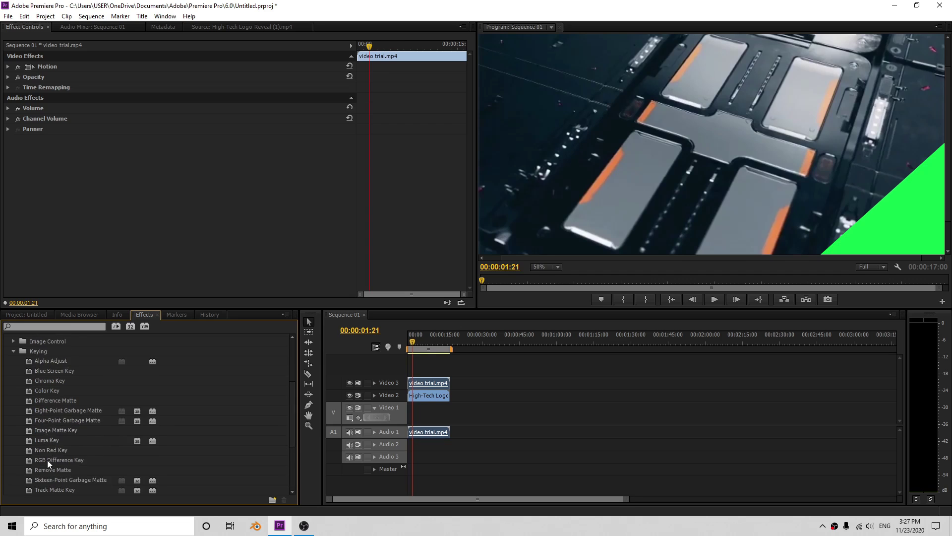
{"action": "left_click_drag", "start_coordinate": [57, 446], "coordinate": [424, 387]}
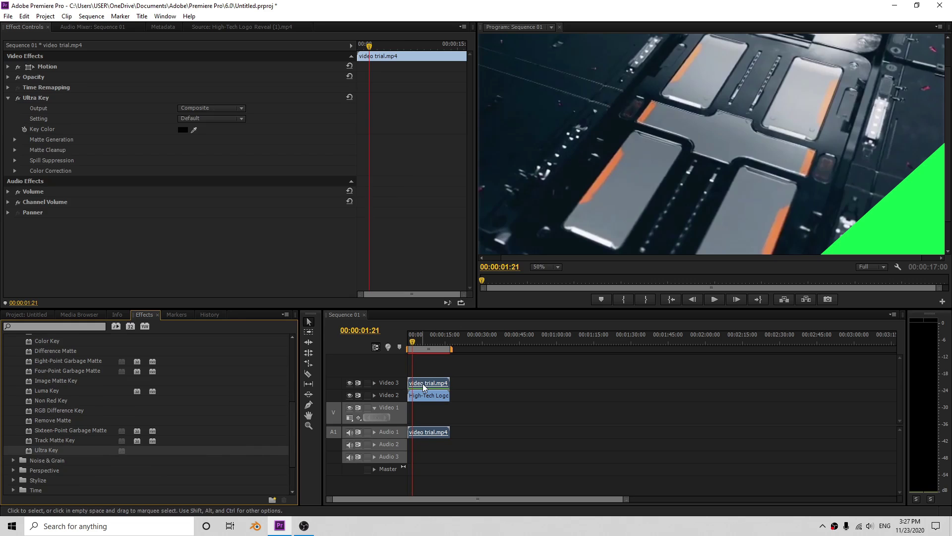
{"action": "left_click_drag", "start_coordinate": [194, 130], "coordinate": [916, 211]}
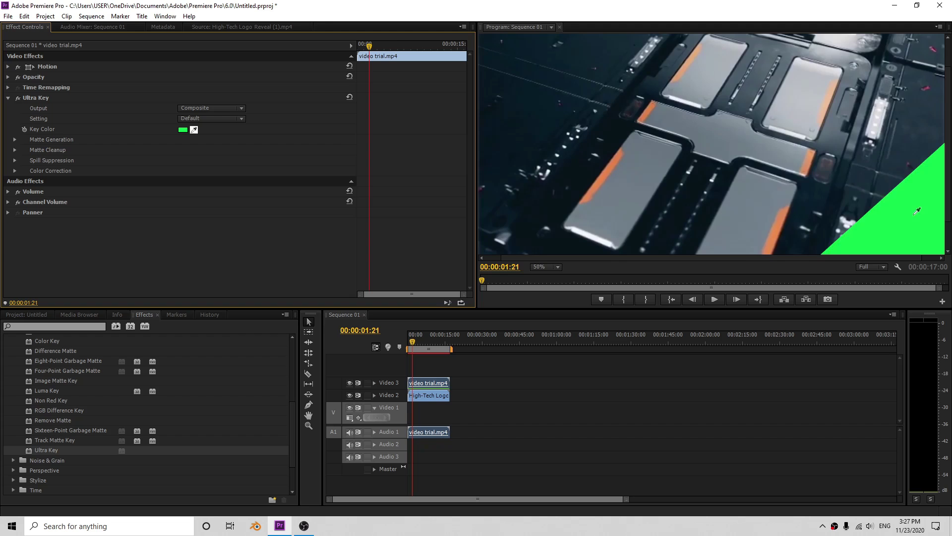
Play the sequence to check the green is keyed out, then set the Program monitor zoom to Fit.
{"action": "left_click", "coordinate": [716, 300]}
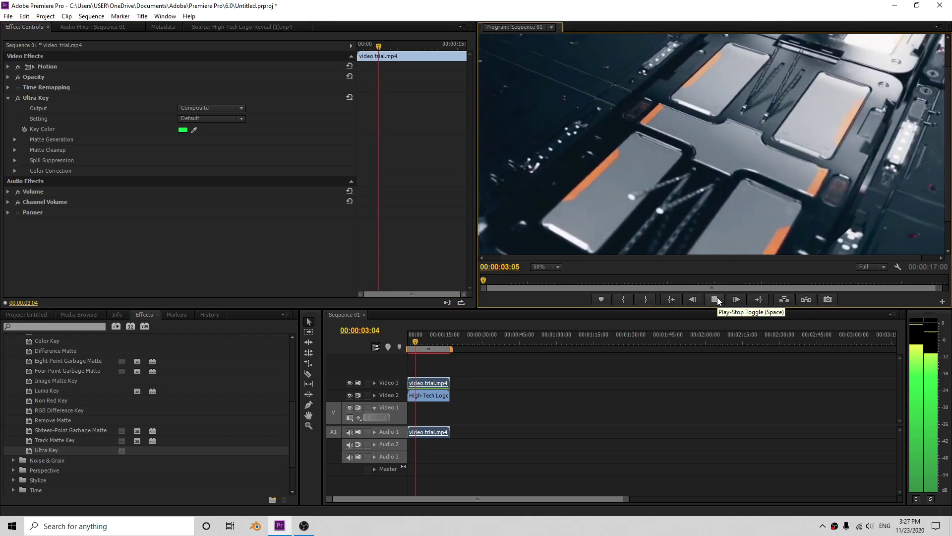
{"action": "left_click", "coordinate": [718, 301]}
{"action": "left_click", "coordinate": [428, 395]}
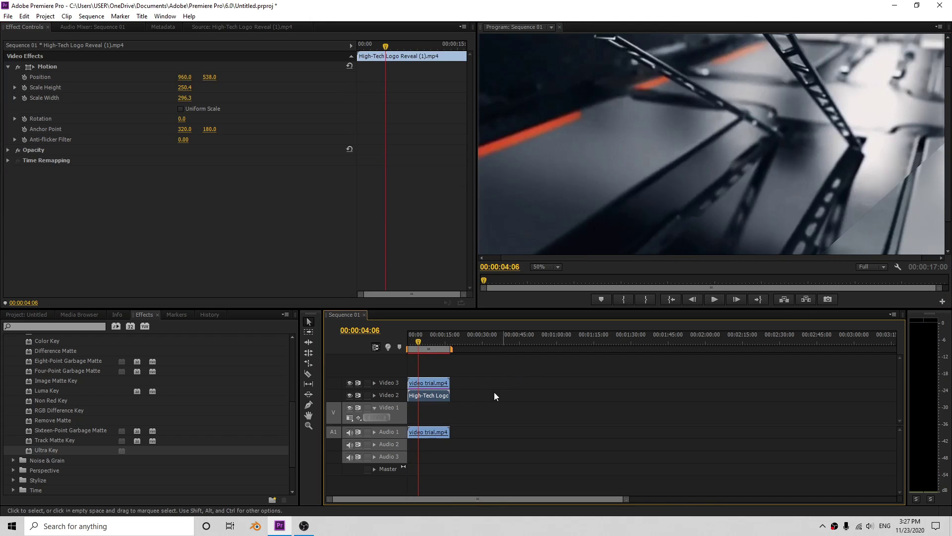
{"action": "key", "text": "Left"}
{"action": "key", "text": "Left"}
{"action": "key", "text": "Left"}
{"action": "left_click", "coordinate": [560, 268]}
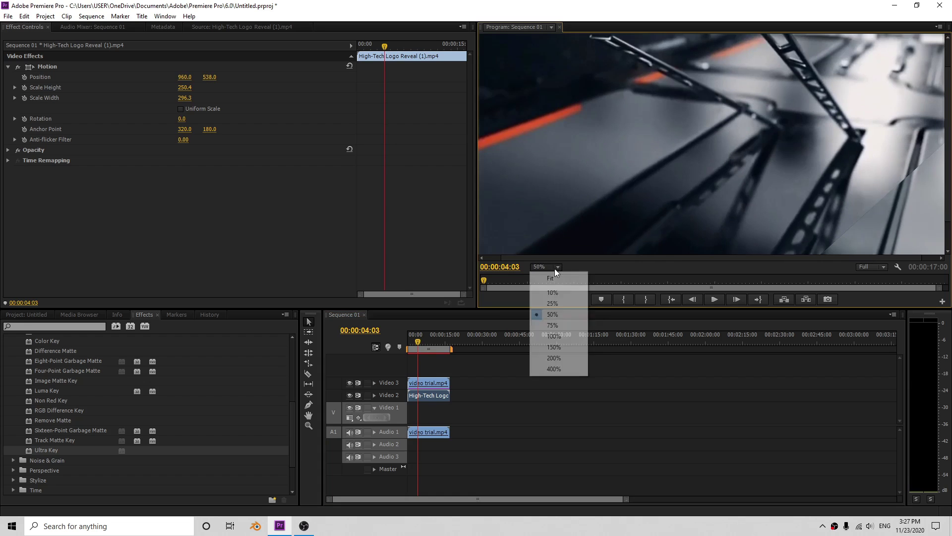
{"action": "left_click", "coordinate": [554, 275]}
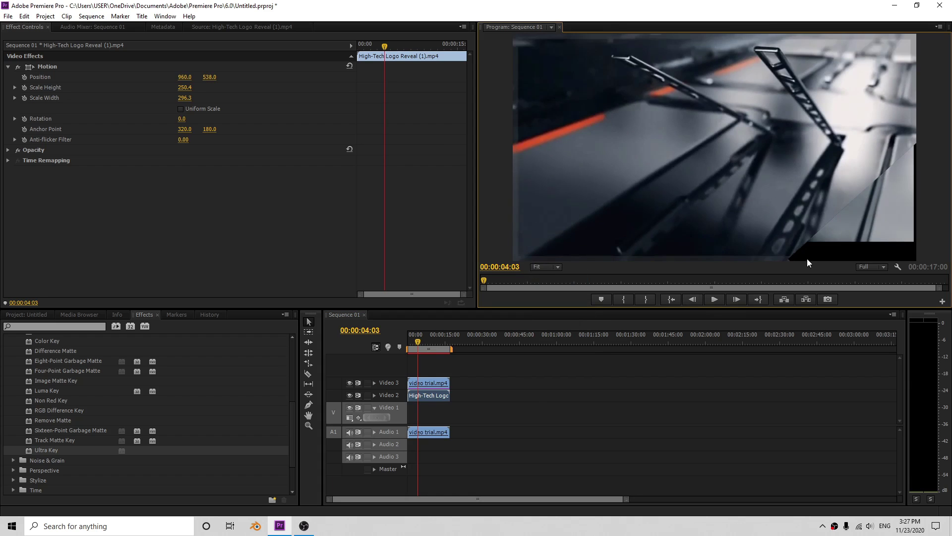
Replay the composite and open the High-Tech Logo Reveal clip in the Source monitor.
{"action": "left_click", "coordinate": [716, 299]}
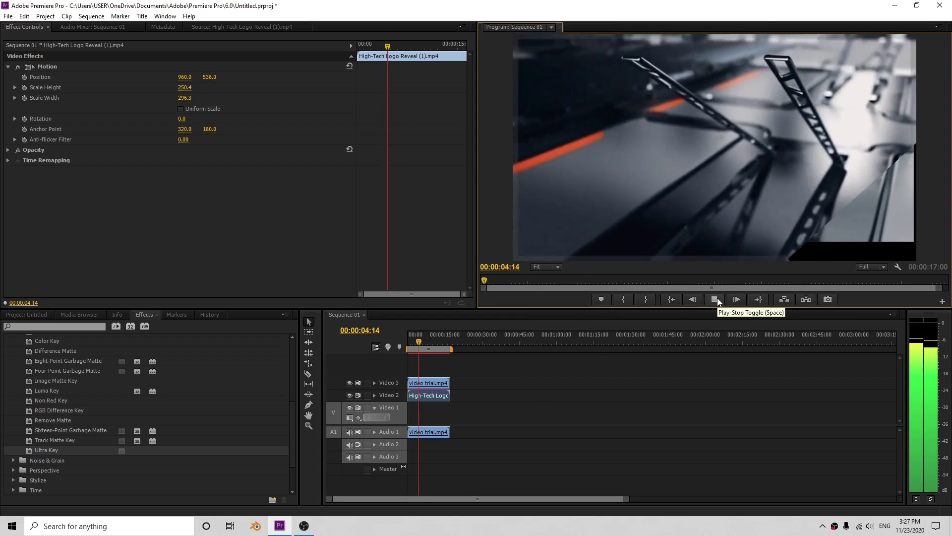
{"action": "left_click", "coordinate": [715, 300]}
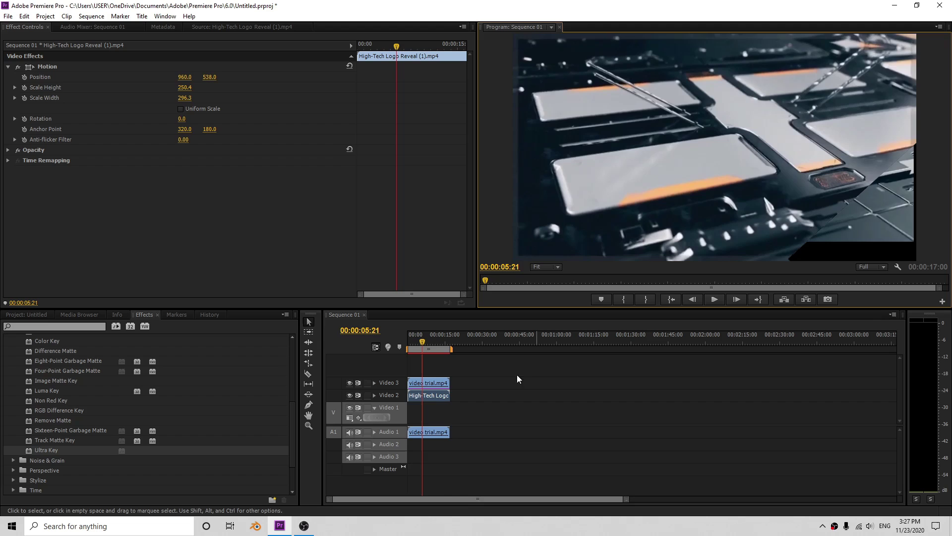
{"action": "double_click", "coordinate": [427, 396]}
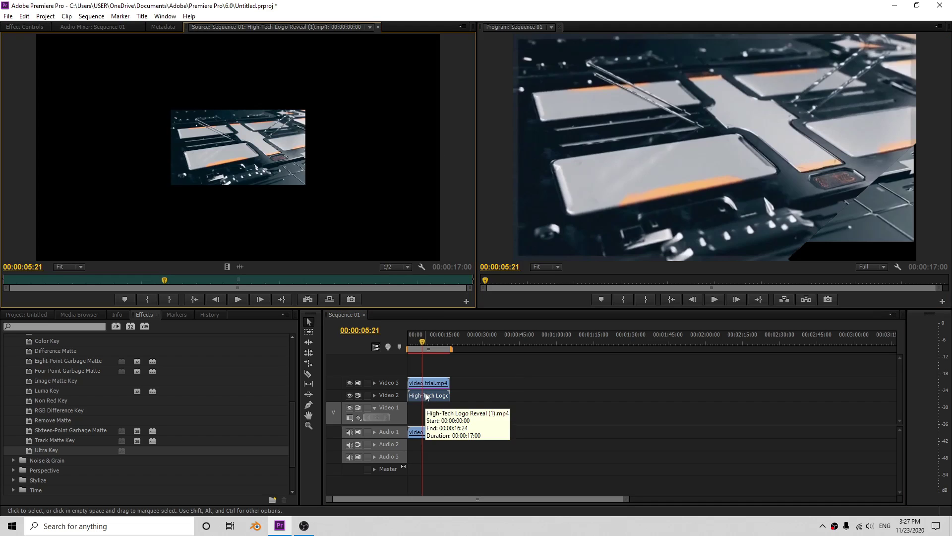
Move the High-Tech Logo clip up onto a new Video 4 track.
{"action": "left_click", "coordinate": [428, 394]}
{"action": "left_click", "coordinate": [838, 166]}
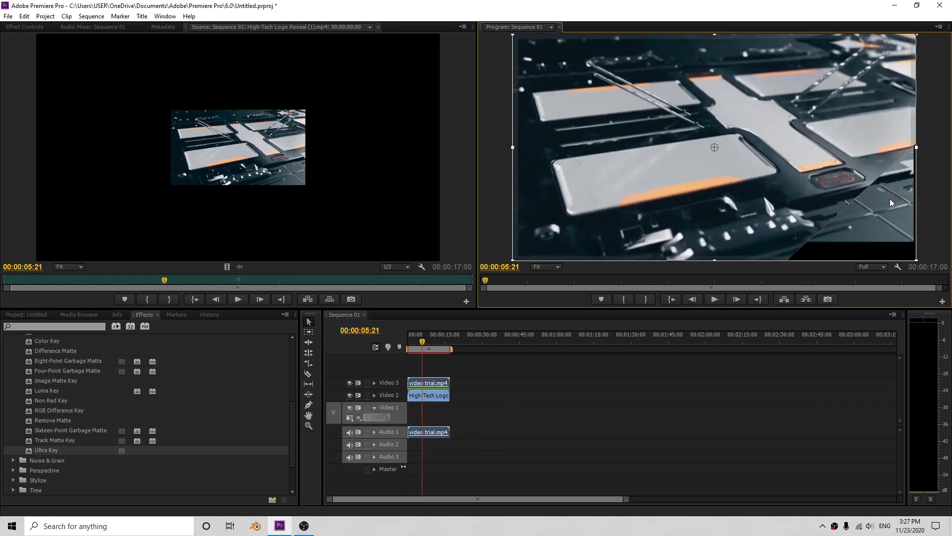
{"action": "left_click_drag", "start_coordinate": [429, 398], "coordinate": [425, 371]}
{"action": "left_click", "coordinate": [812, 187]}
Stretch the logo clip taller in the Program monitor and play back to check.
{"action": "left_click", "coordinate": [813, 187]}
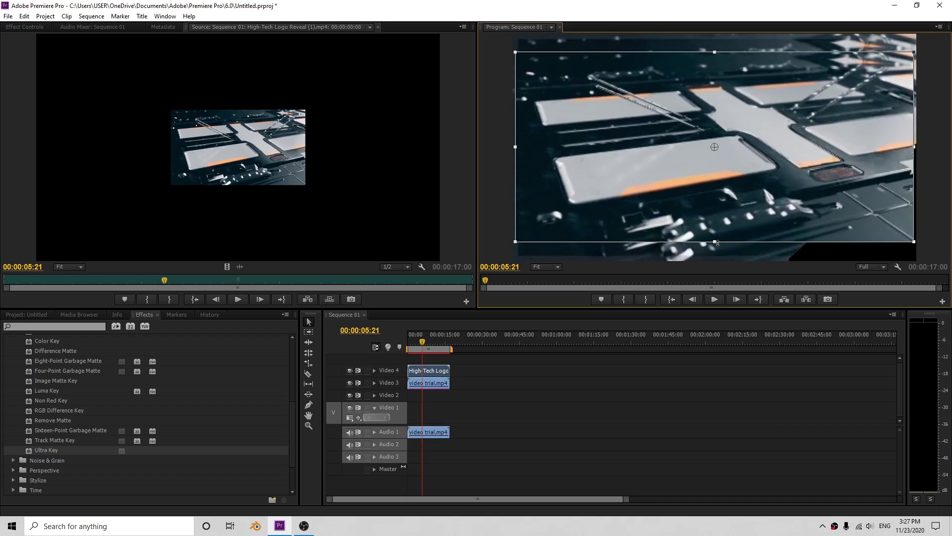
{"action": "left_click_drag", "start_coordinate": [714, 243], "coordinate": [714, 259]}
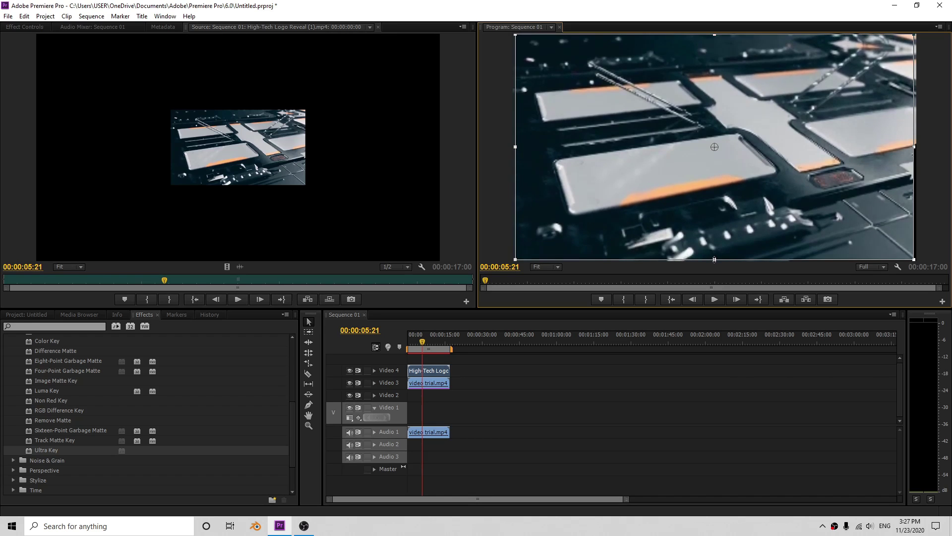
{"action": "left_click", "coordinate": [714, 299]}
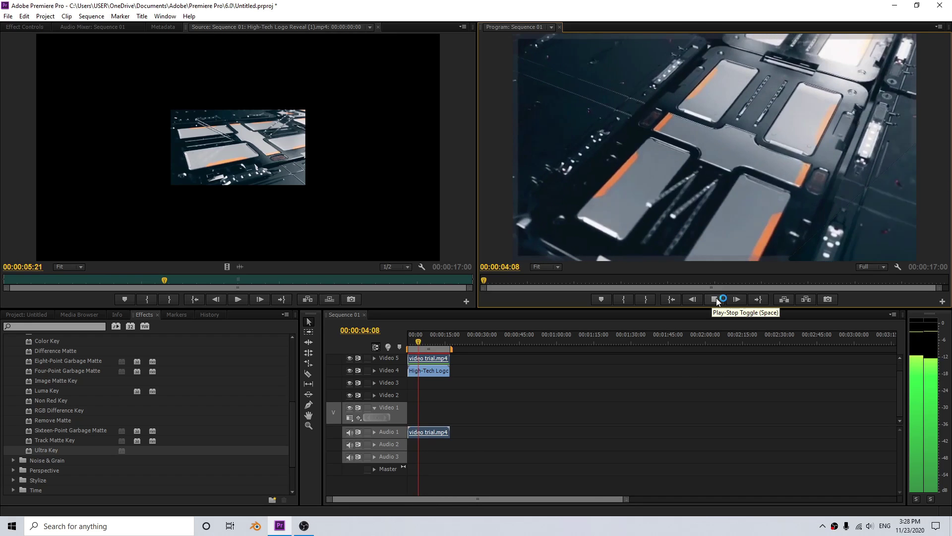
{"action": "left_click", "coordinate": [716, 297]}
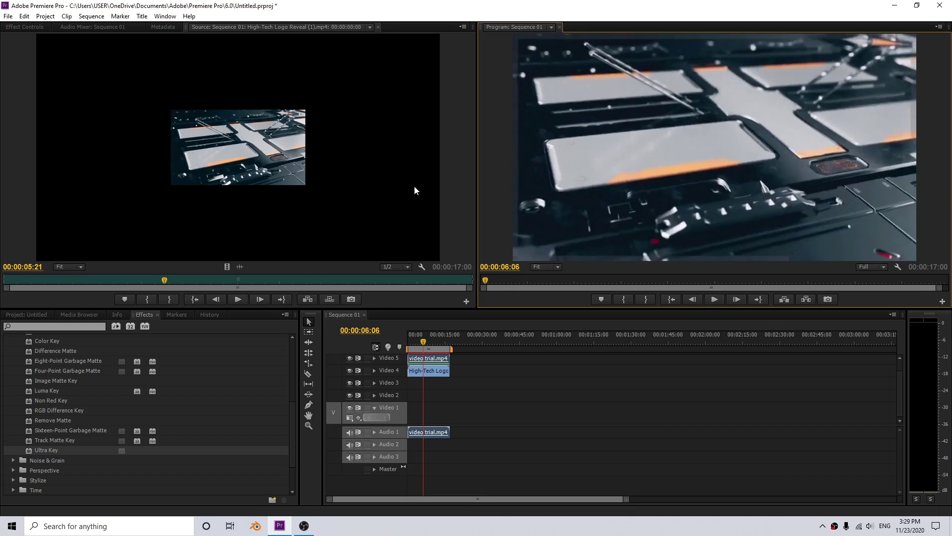
Open File > Export > Media, dismiss the update notice, and keep the current preset.
{"action": "left_click", "coordinate": [9, 16]}
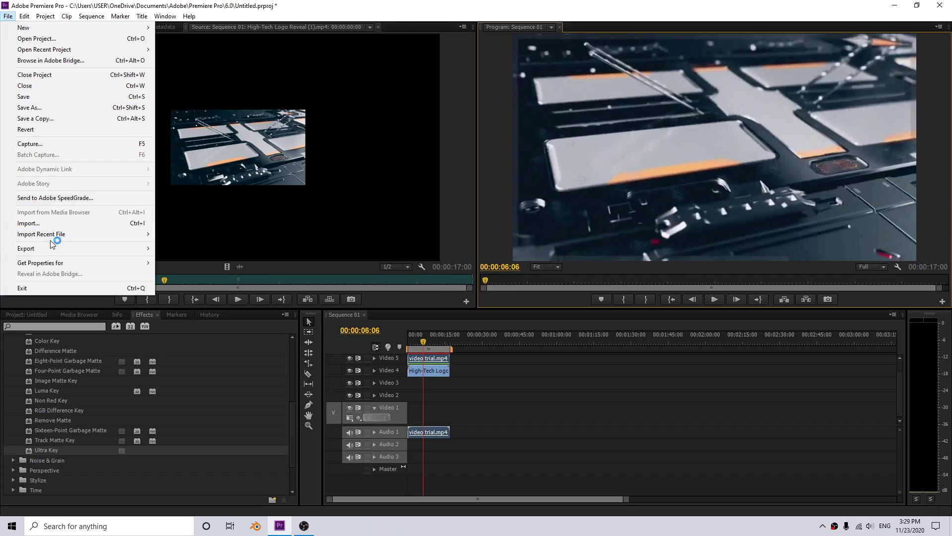
{"action": "mouse_move", "coordinate": [56, 248]}
{"action": "left_click", "coordinate": [170, 250]}
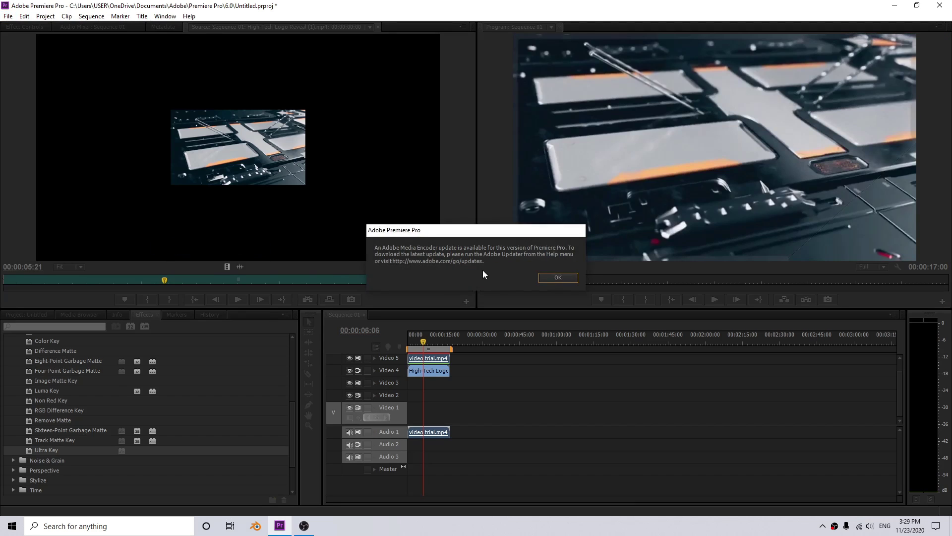
{"action": "left_click", "coordinate": [547, 278]}
{"action": "left_click", "coordinate": [608, 163]}
{"action": "left_click", "coordinate": [608, 162]}
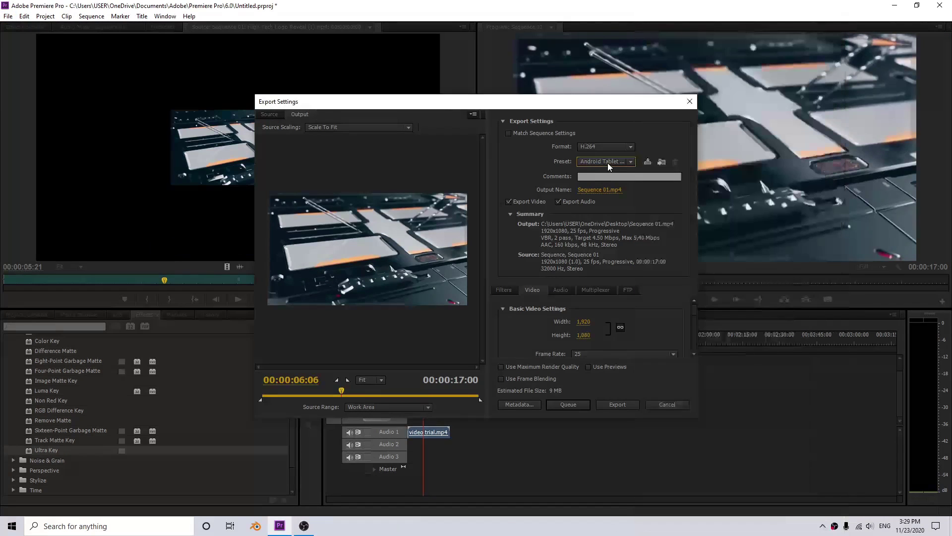
Name the output 'this is the final video without watermark' and start encoding.
{"action": "left_click", "coordinate": [606, 189]}
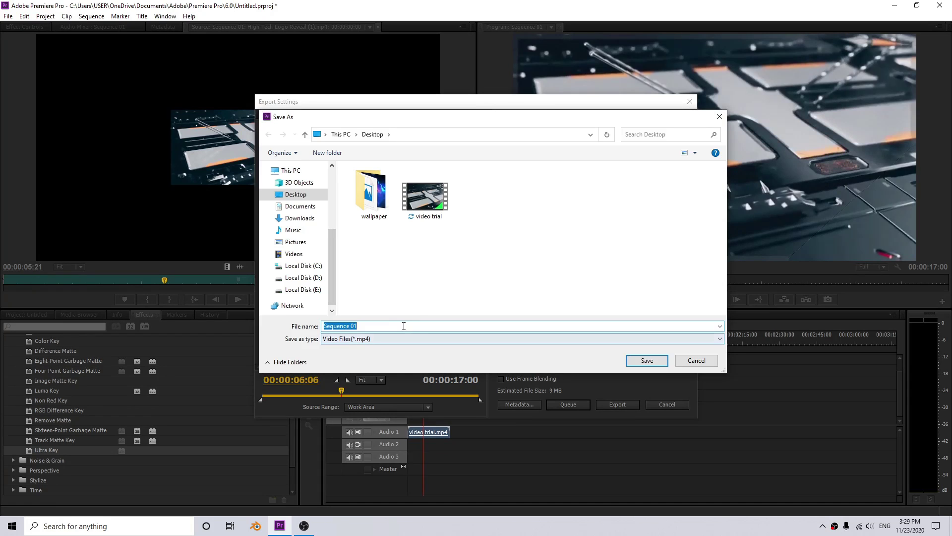
{"action": "type", "text": "th"}
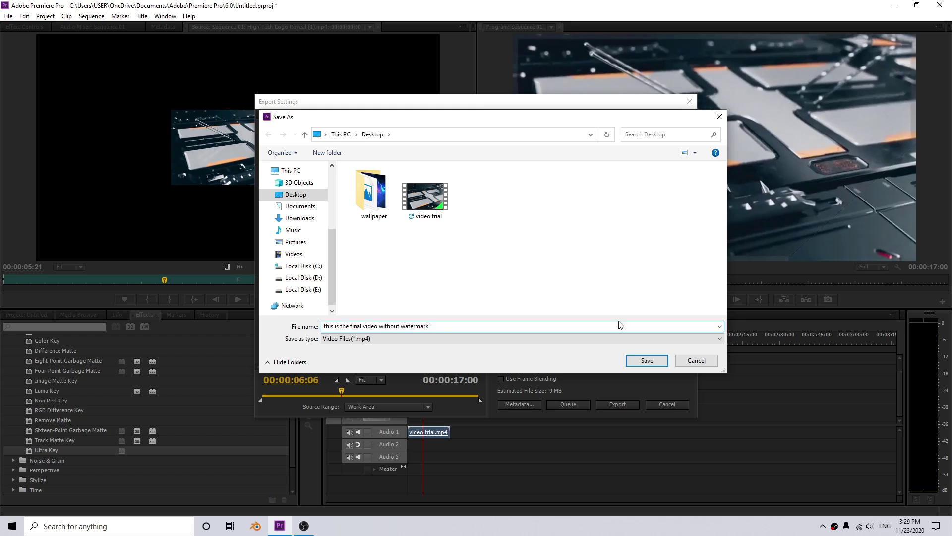
{"action": "left_click", "coordinate": [638, 359]}
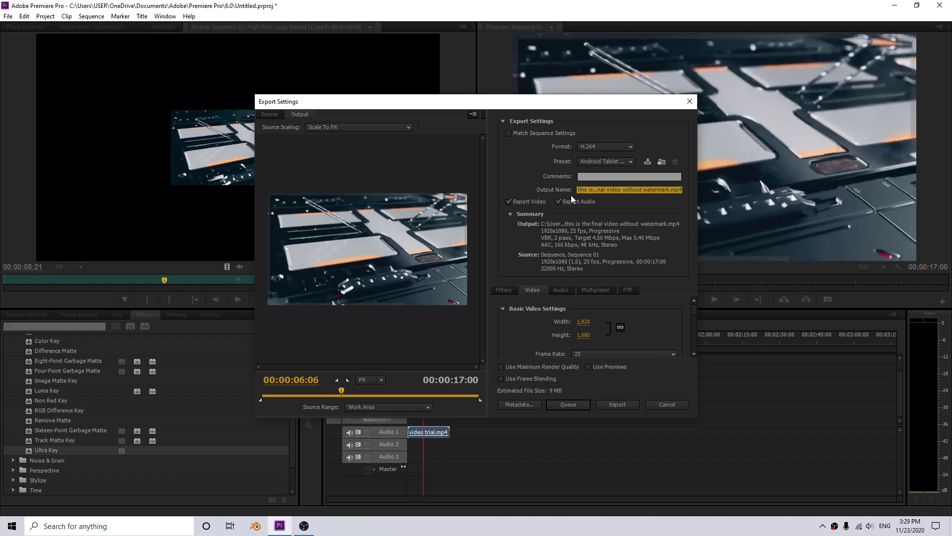
{"action": "left_click", "coordinate": [620, 406]}
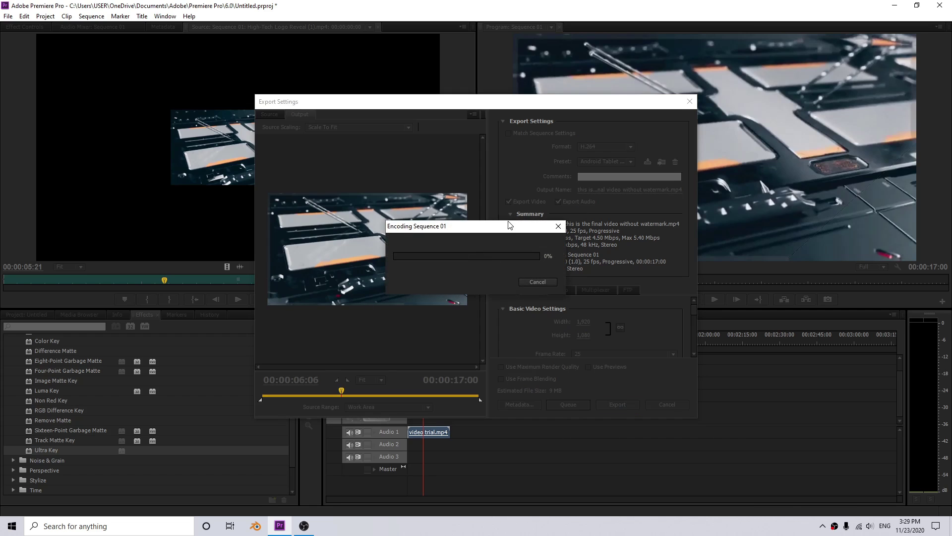